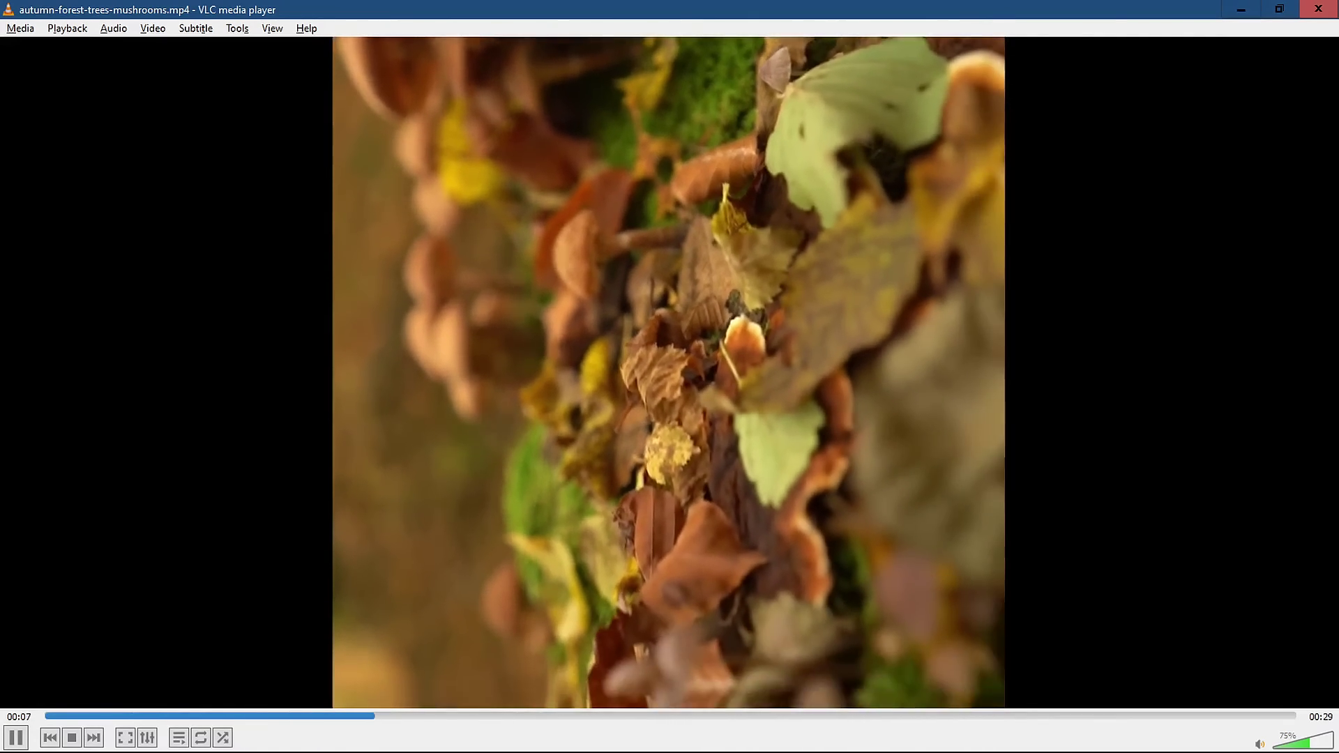
- Pause the video, set its rotation angle to 0 in the geometry video effects, and save the setting
key("space")
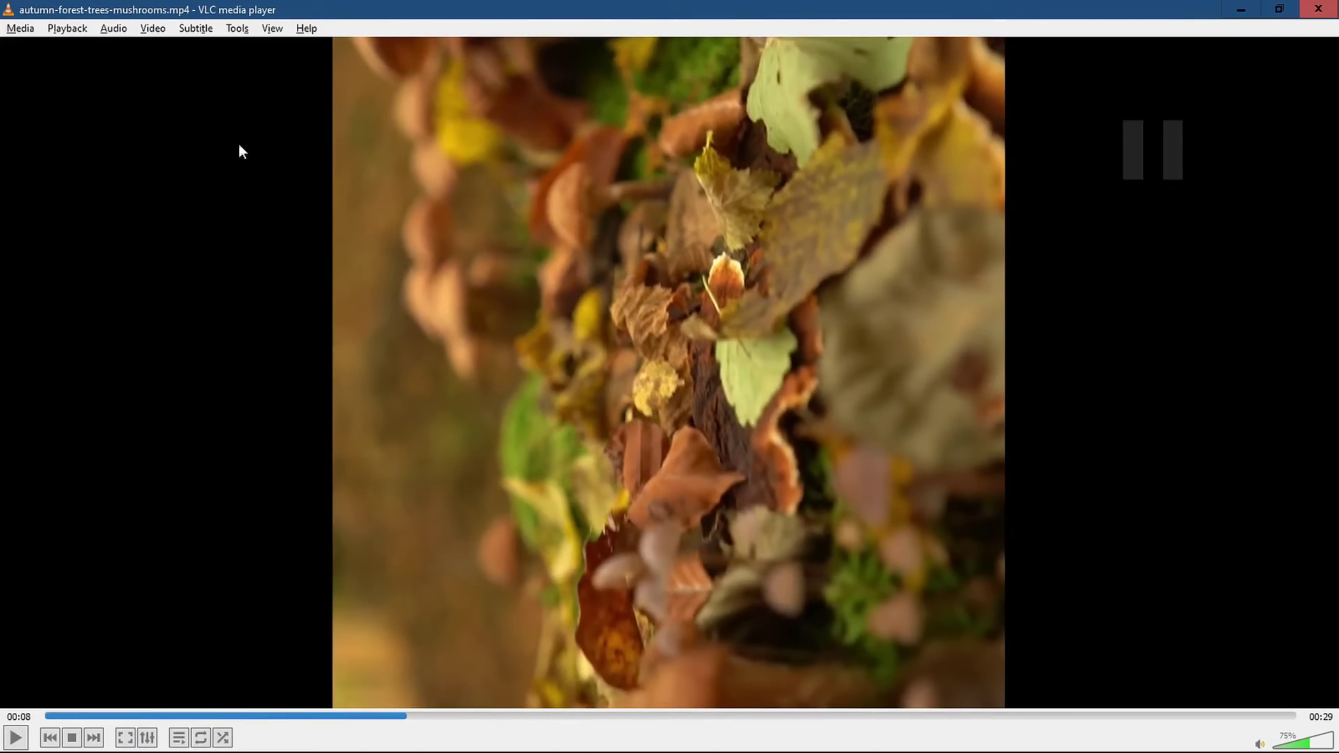
left_click(233, 28)
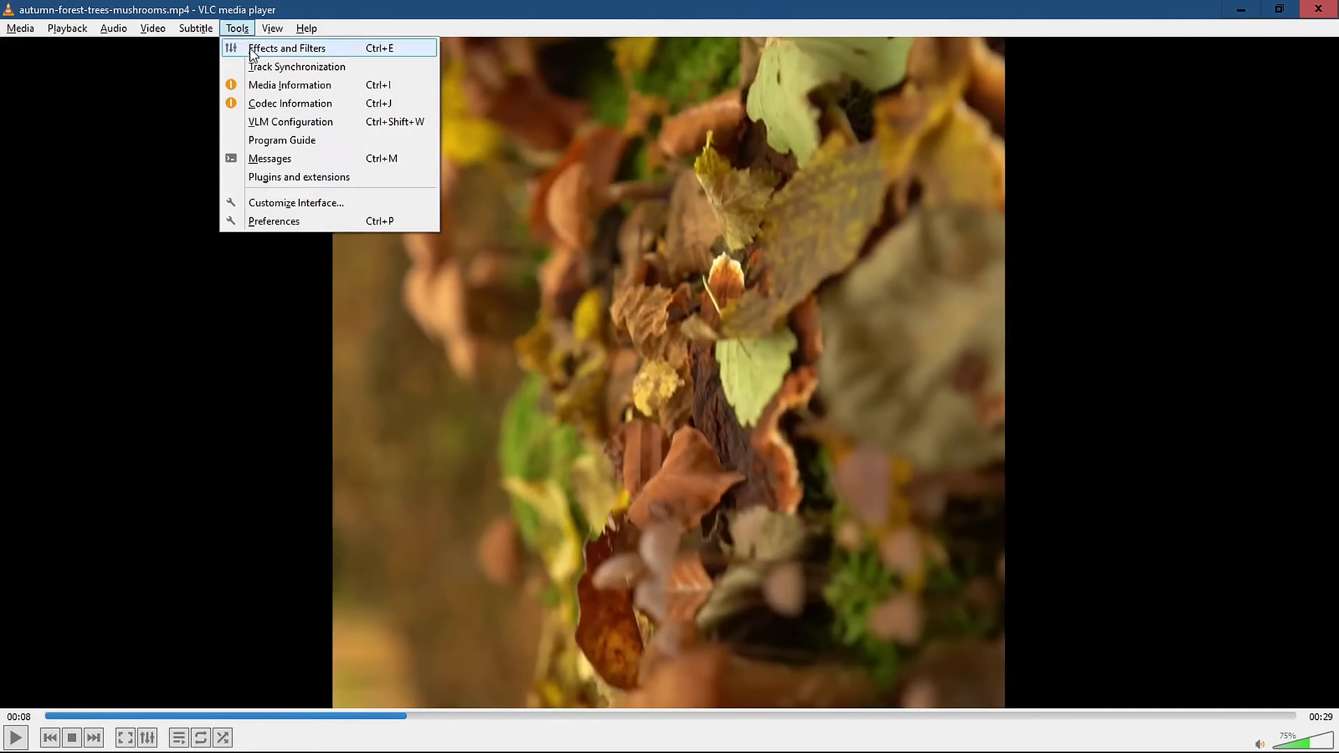
left_click(249, 49)
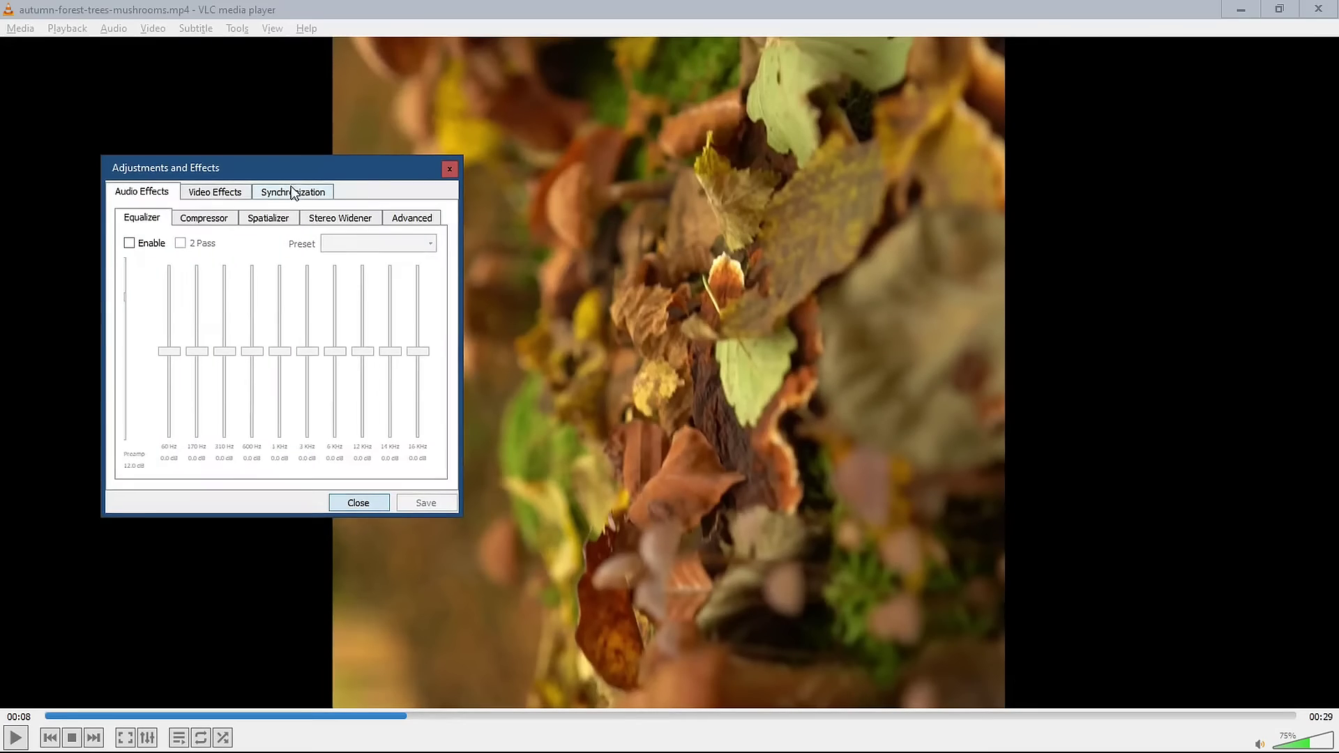
left_click(225, 195)
left_click(288, 236)
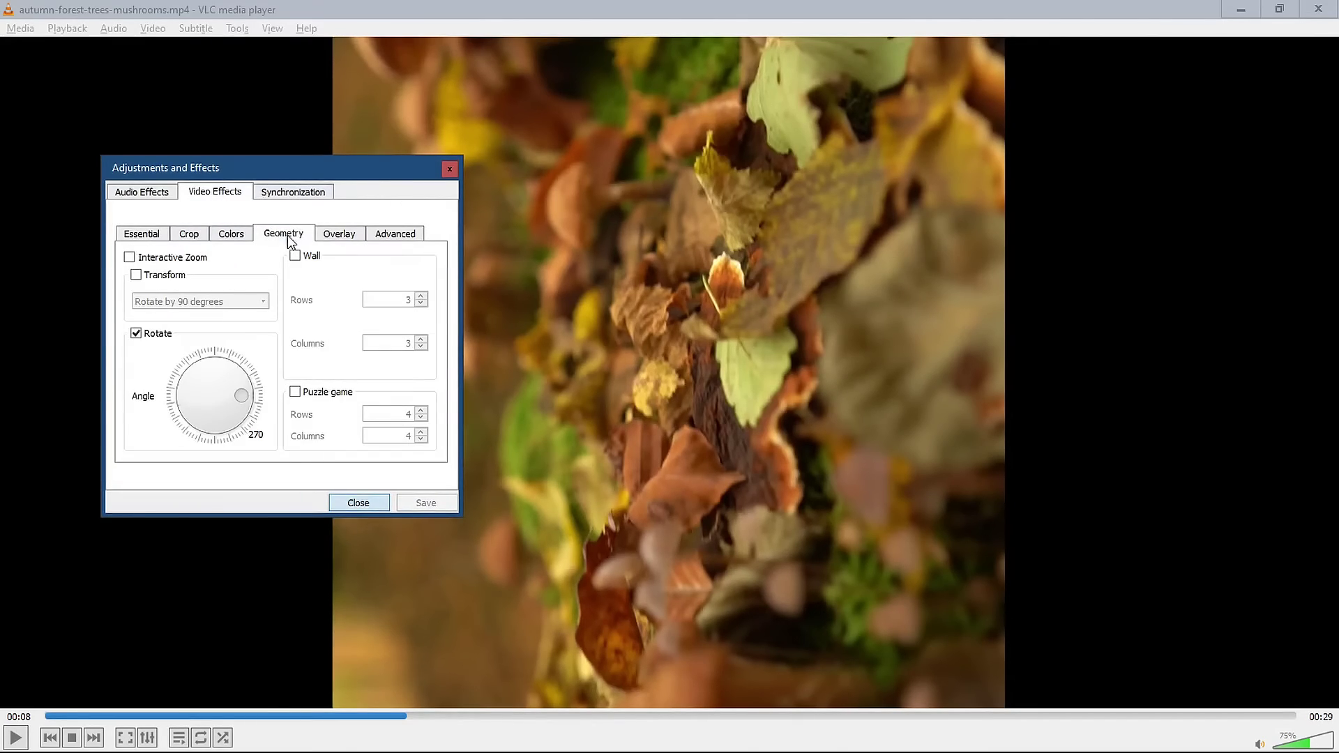
left_click(136, 333)
left_click(137, 332)
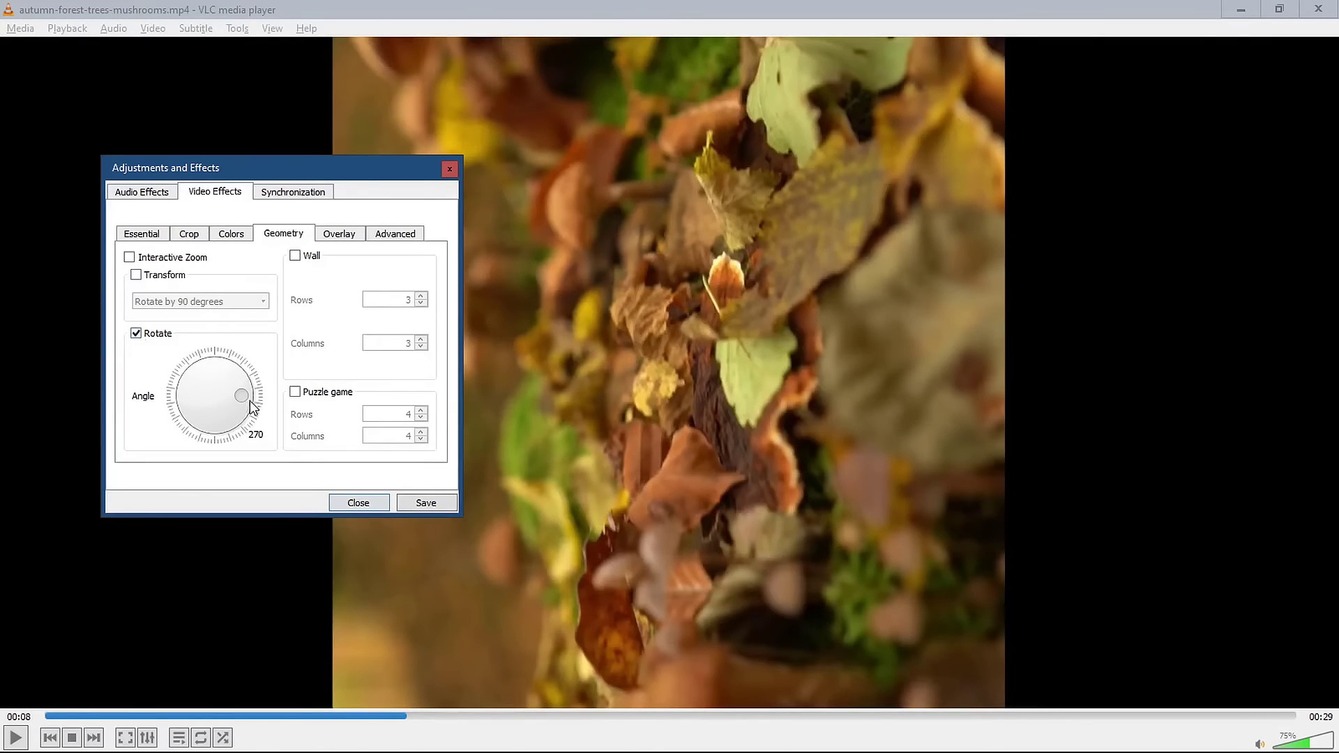
left_click_drag(245, 393, 217, 433)
left_click(422, 504)
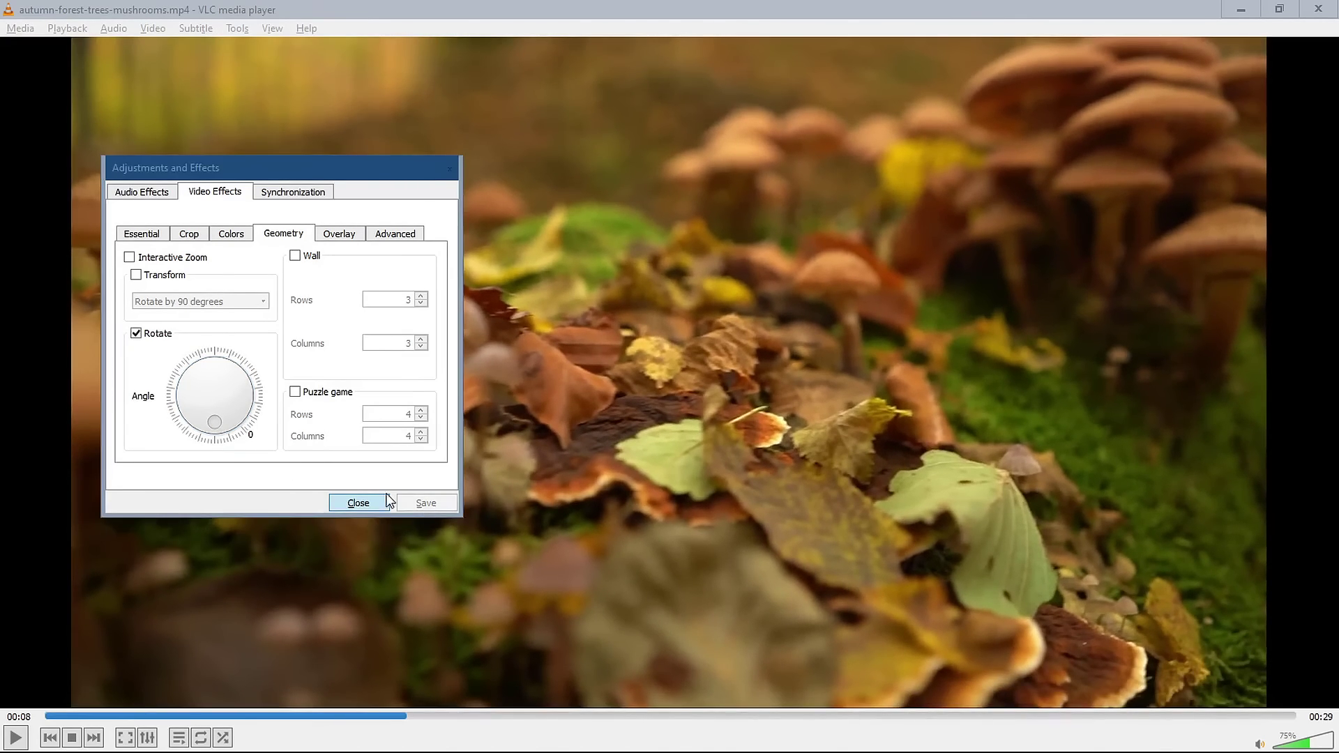
left_click(368, 510)
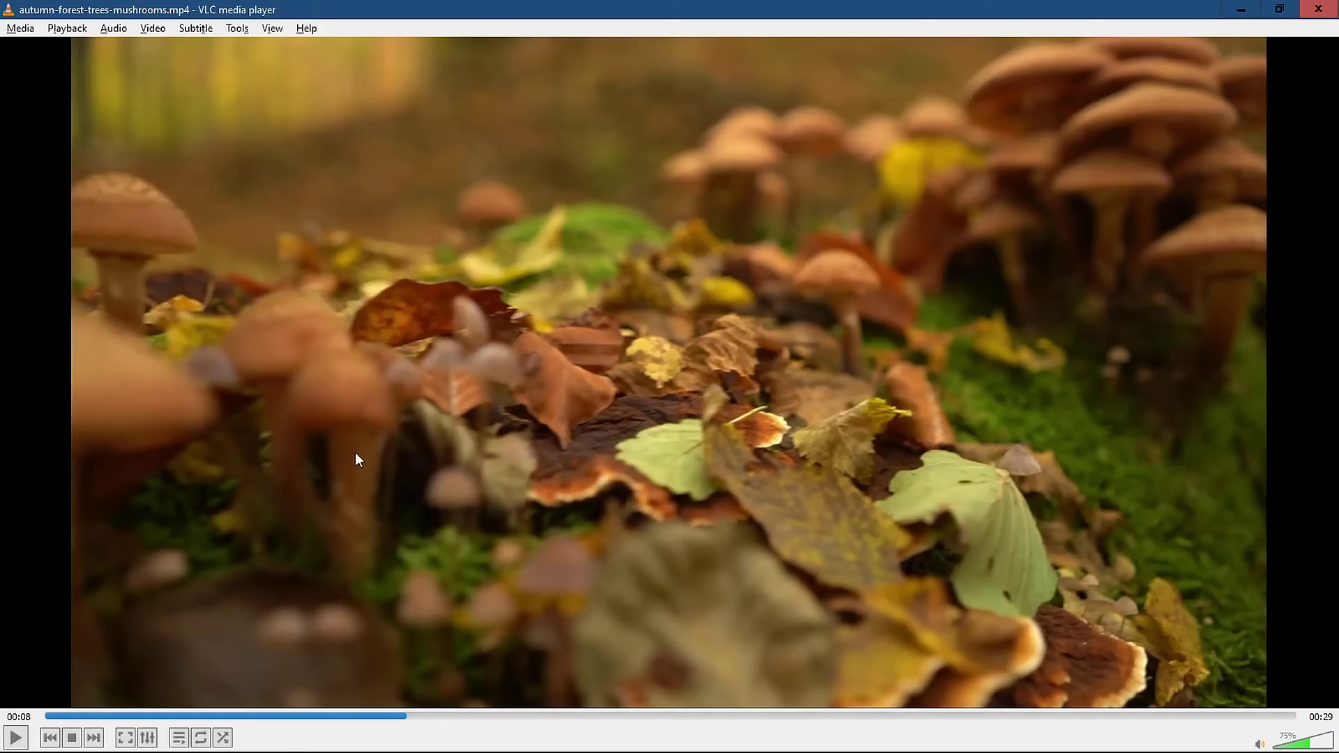
- Show the advanced controls and play the video on to 00:14, pausing it there
left_click(270, 26)
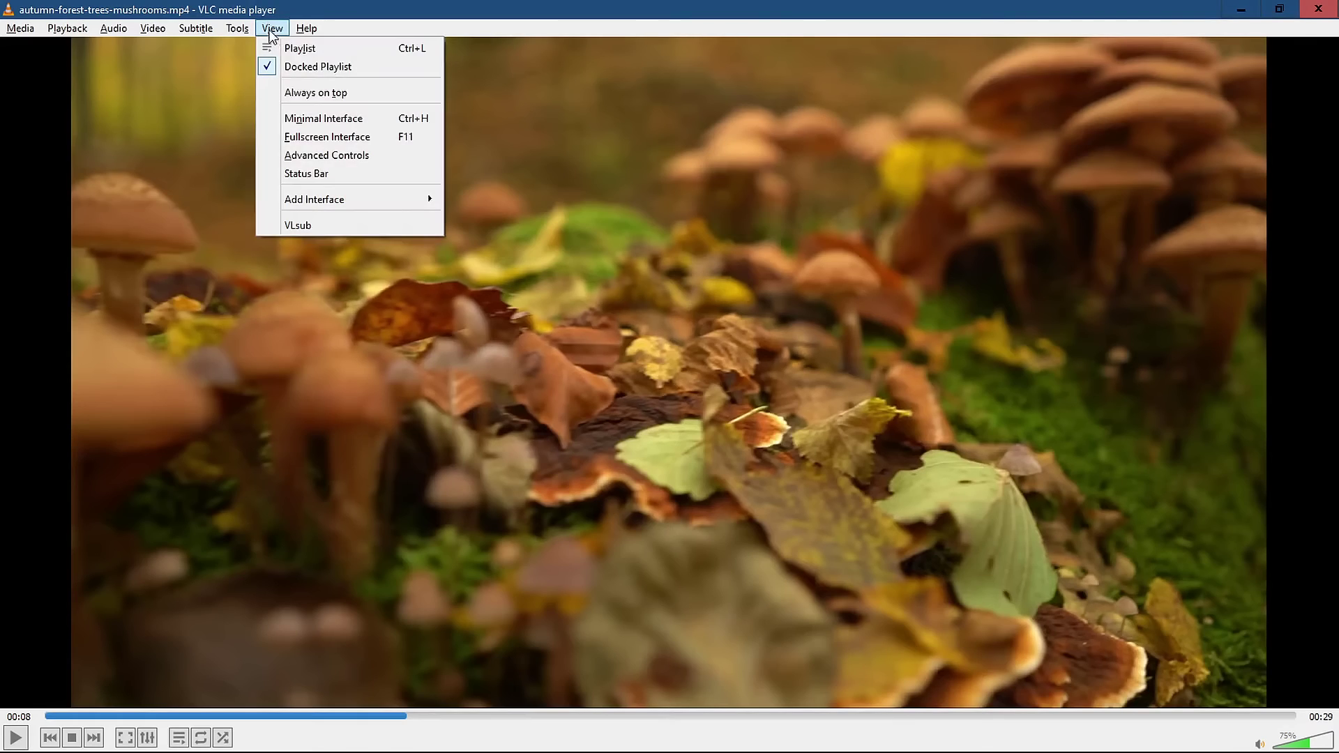
left_click(299, 154)
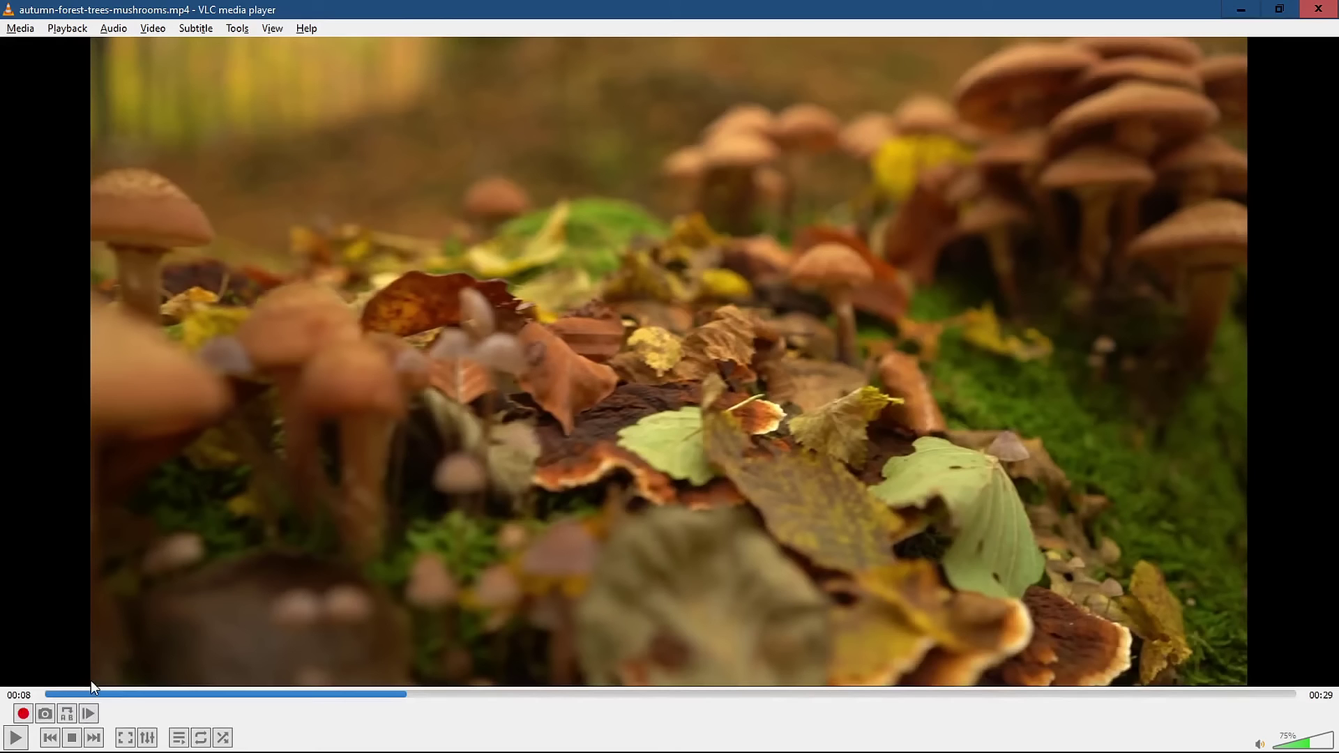
left_click(11, 741)
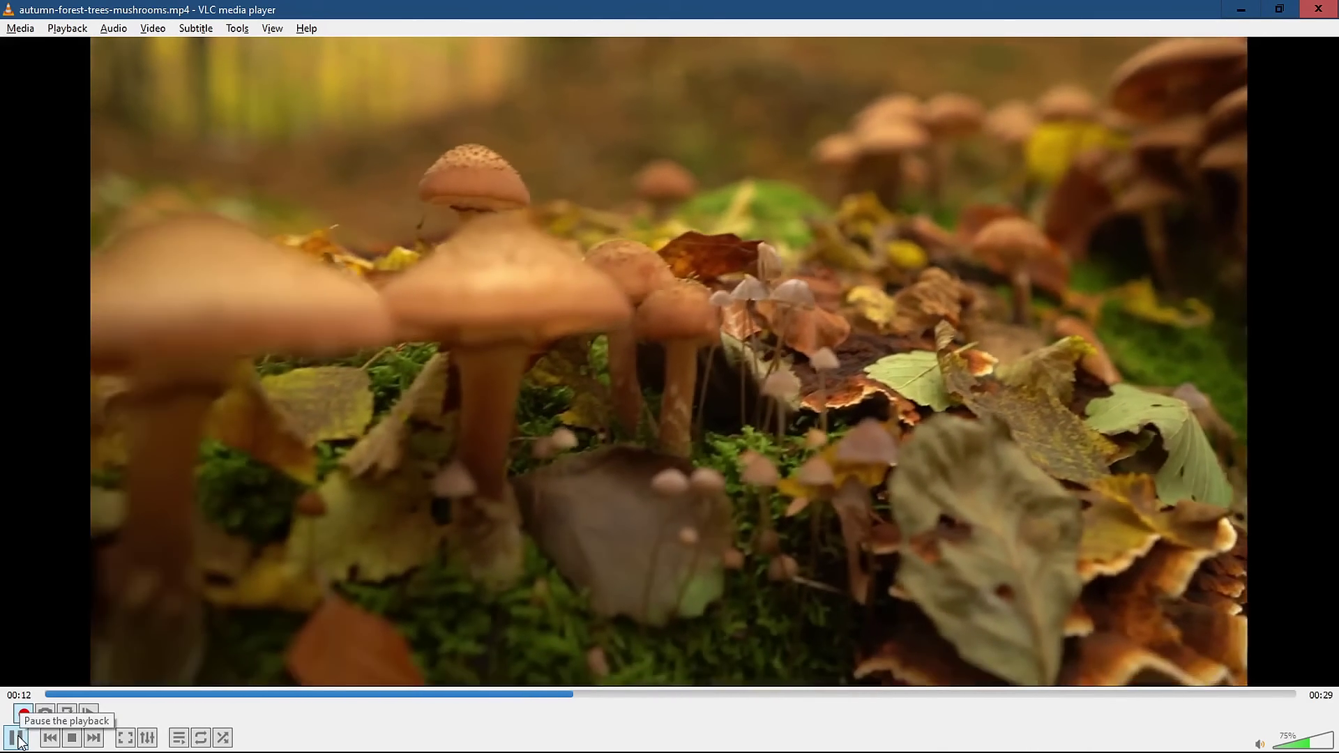
left_click(18, 741)
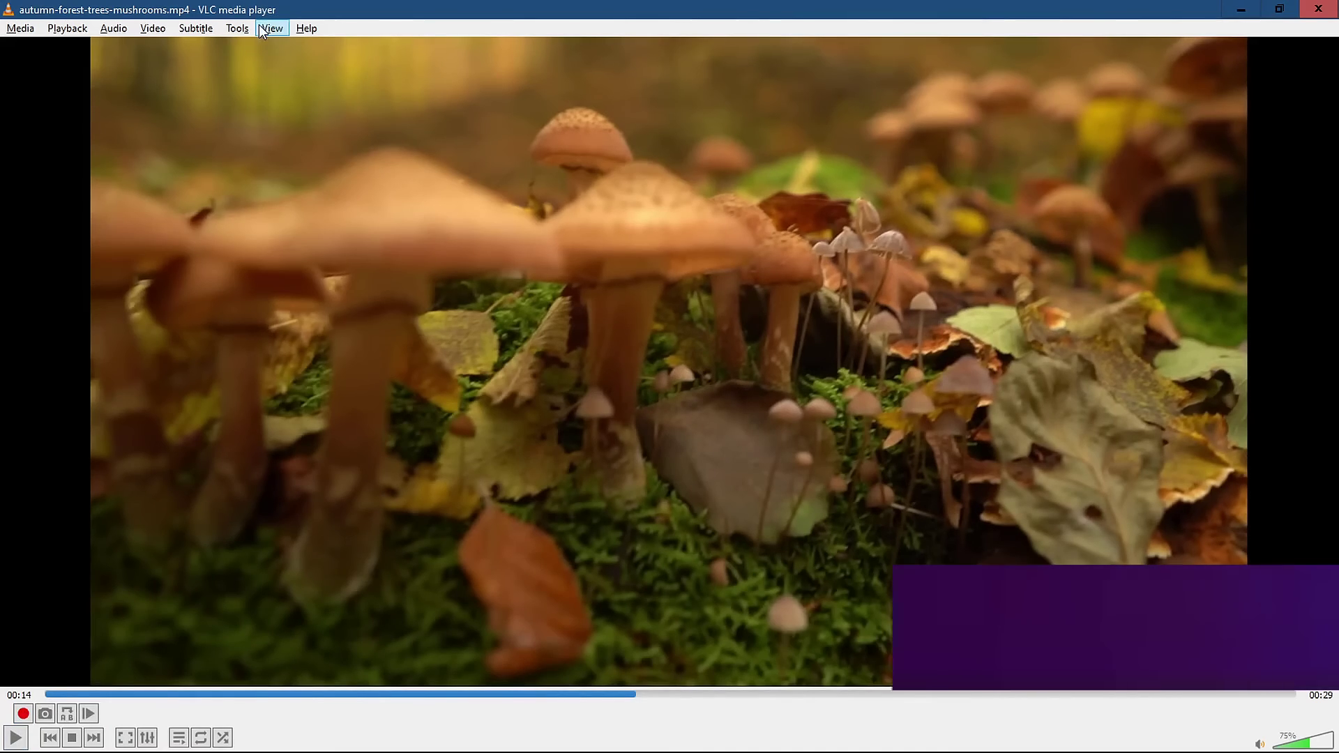
- Hide the advanced controls again
left_click(262, 28)
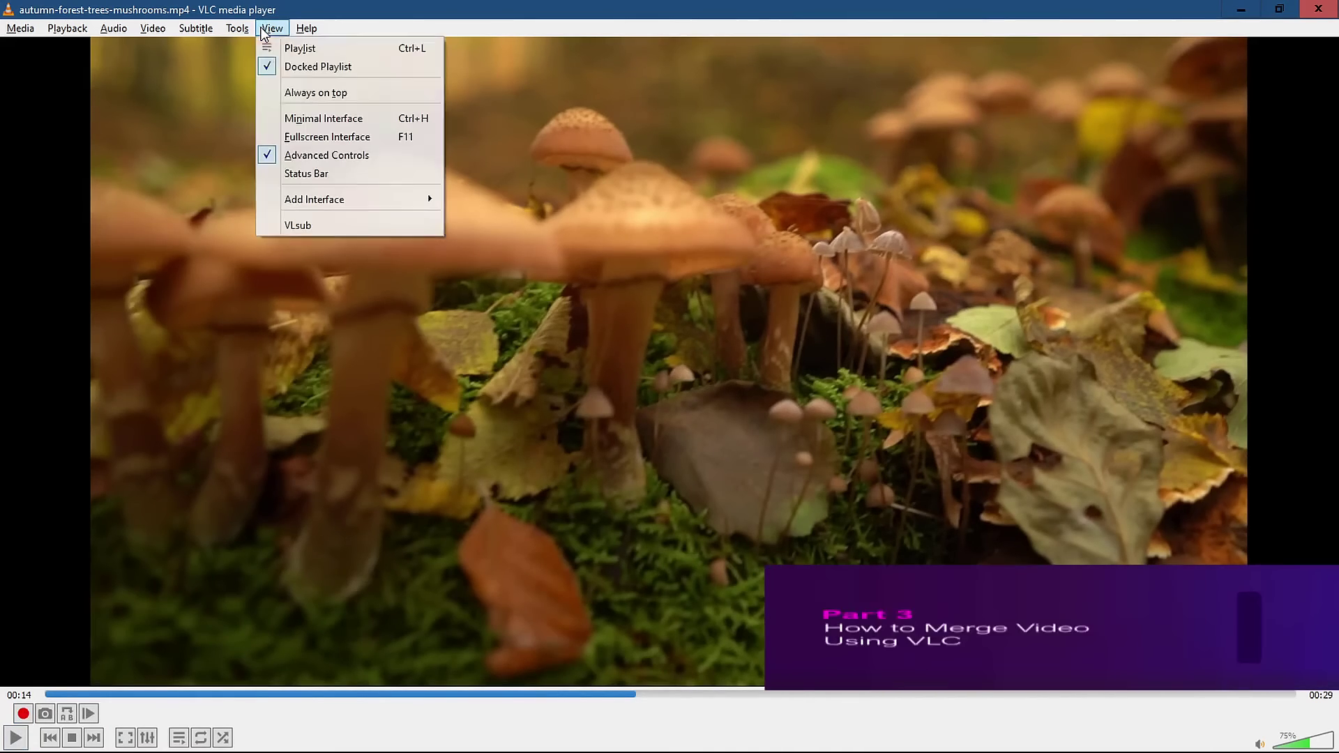
left_click(302, 155)
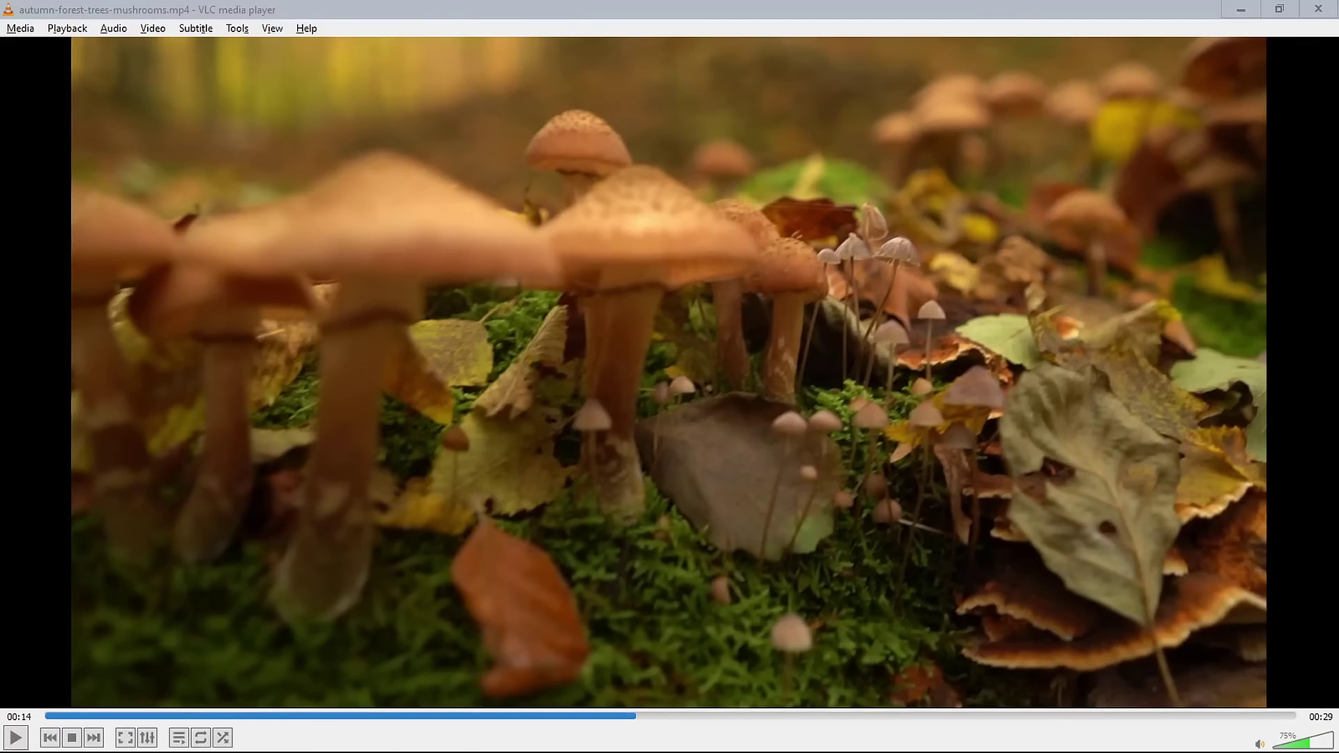
- Open autumn-forest-trees-mushrooms.mp4 and bg-moya.mp4 together from the Wondershare UniConverter folder, choosing Convert instead of playback
left_click(16, 28)
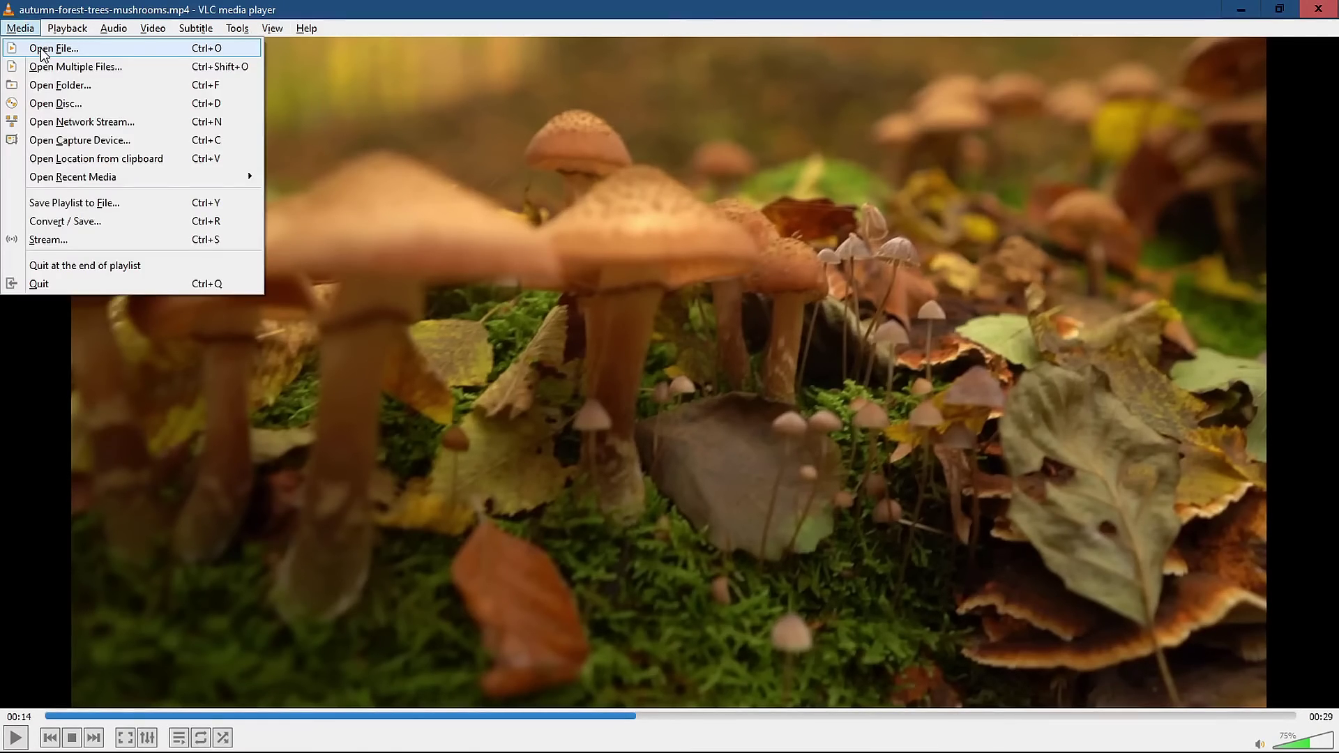
left_click(43, 49)
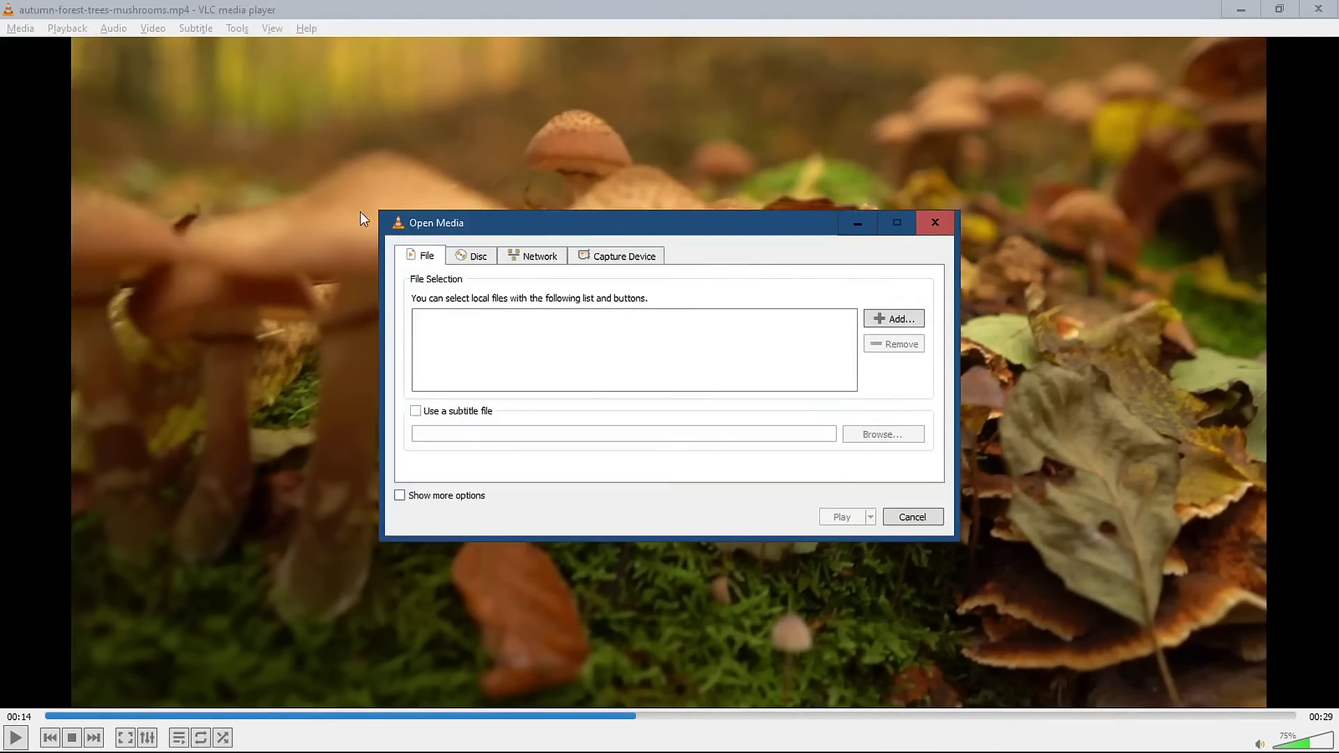
left_click(885, 319)
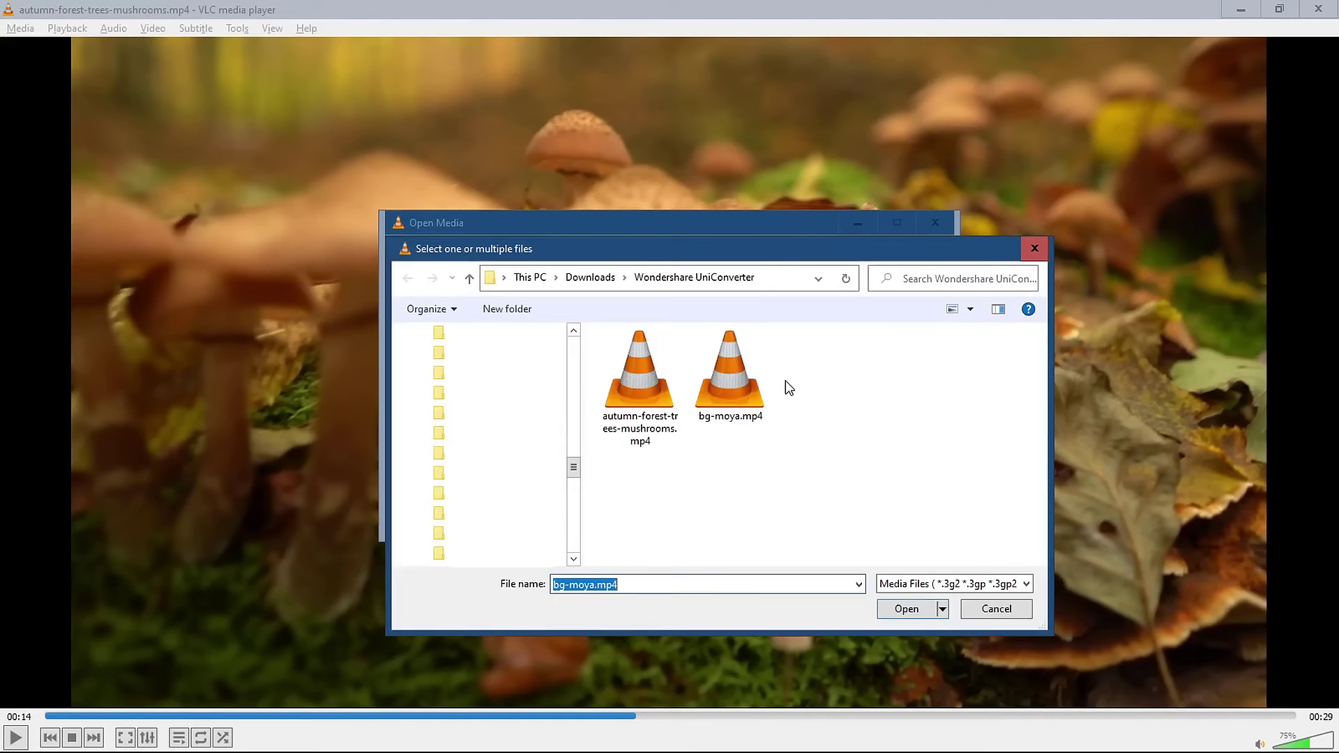
key("ctrl+a")
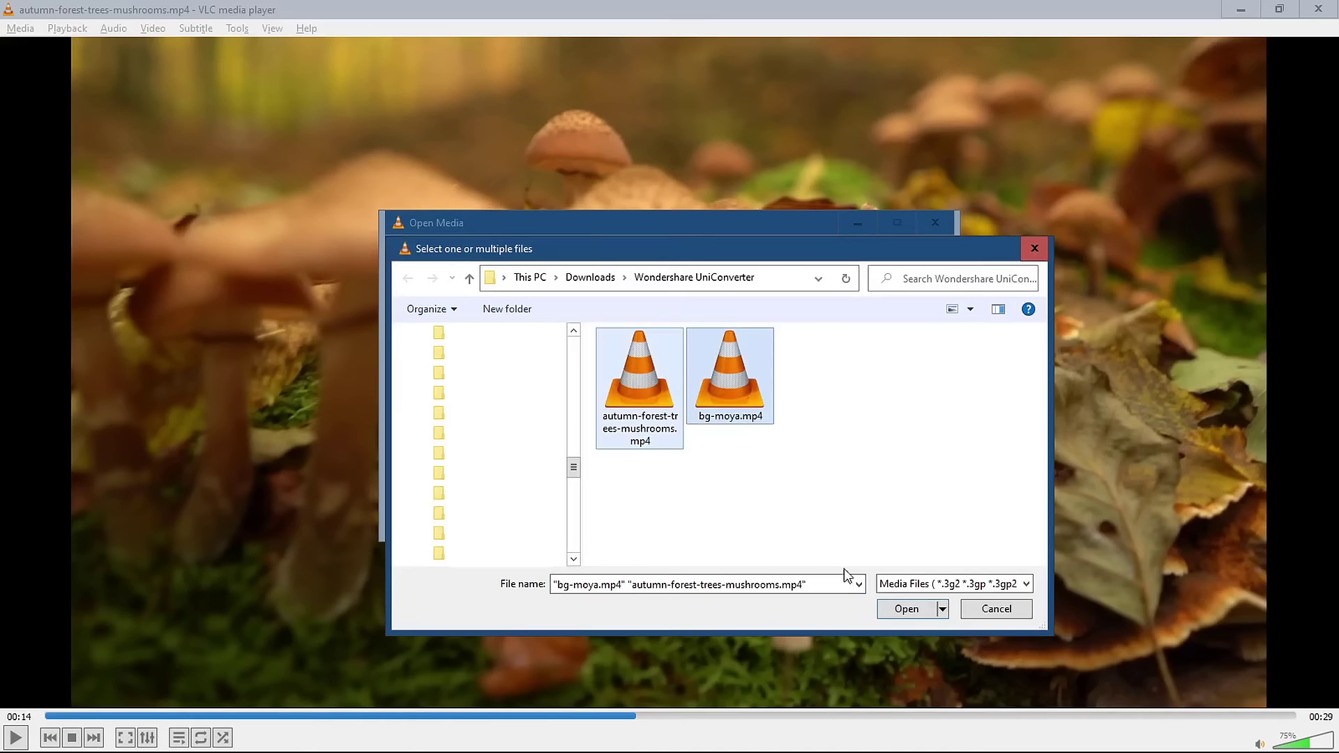
left_click(907, 610)
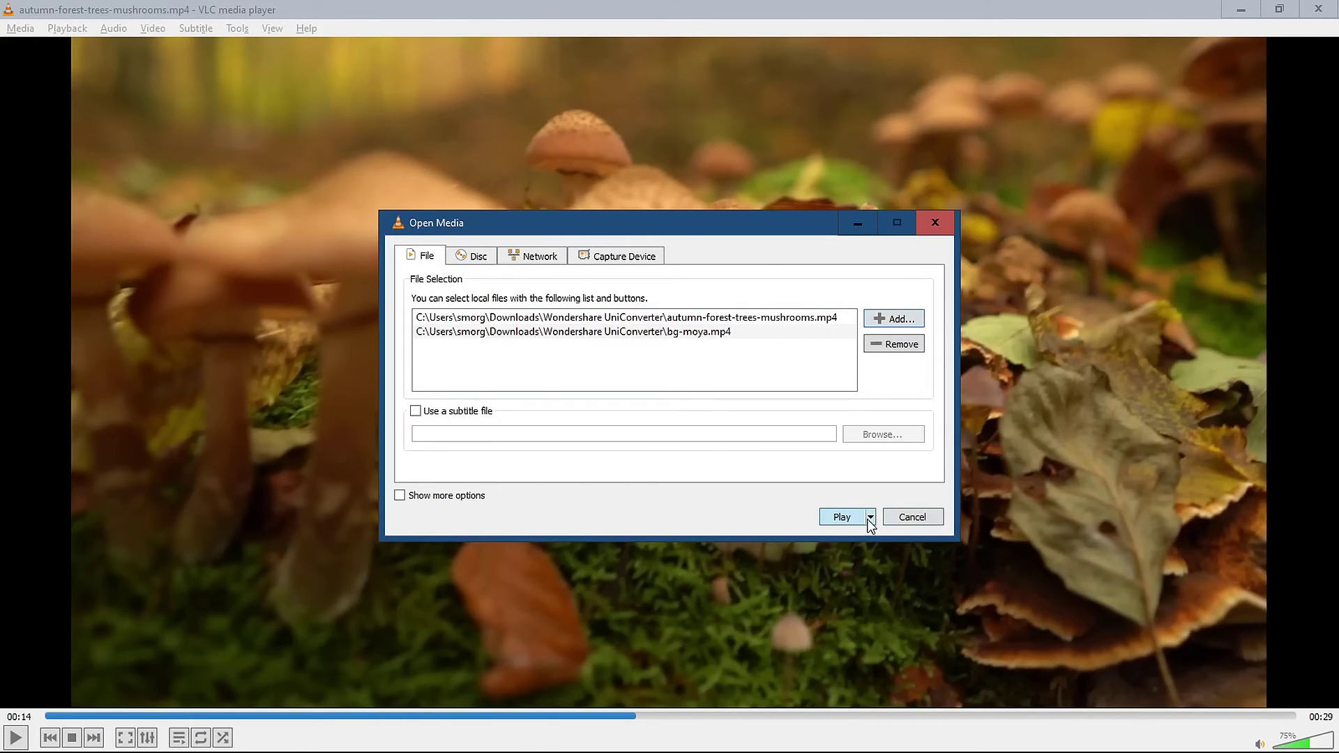
left_click(870, 518)
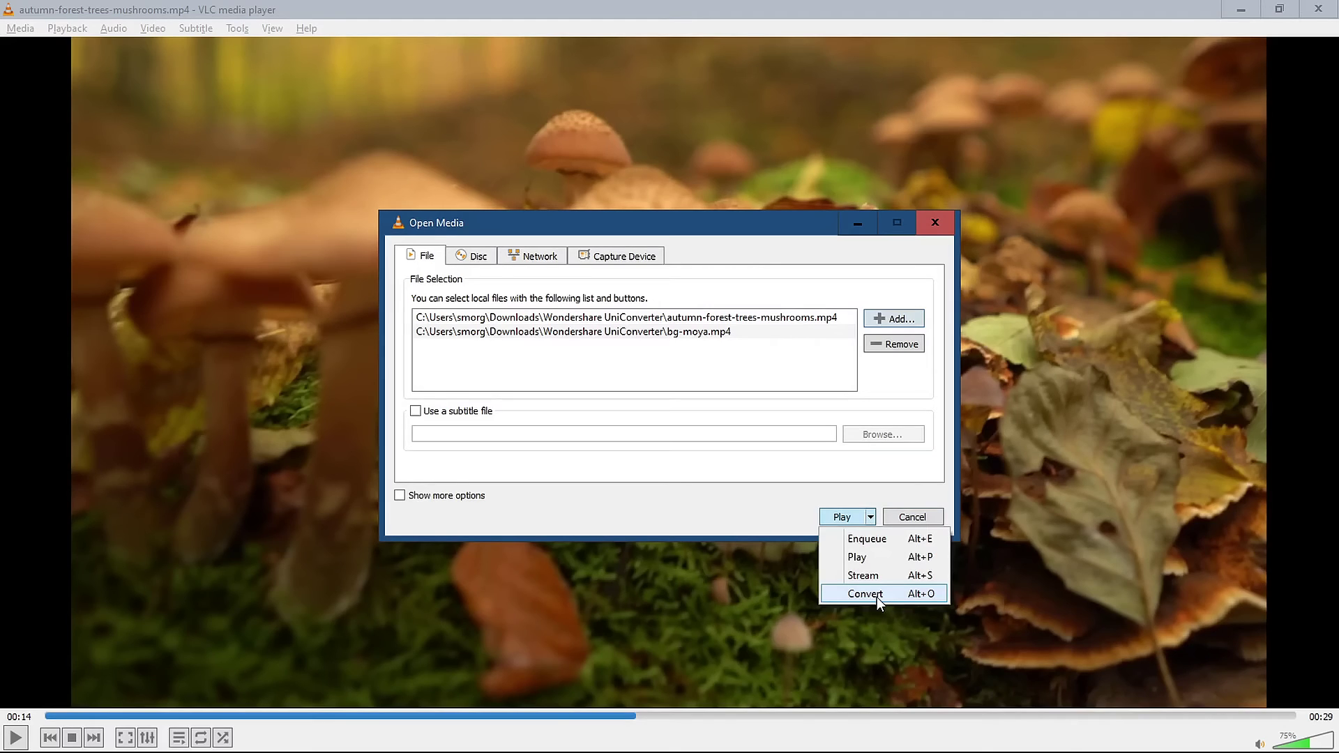
left_click(865, 594)
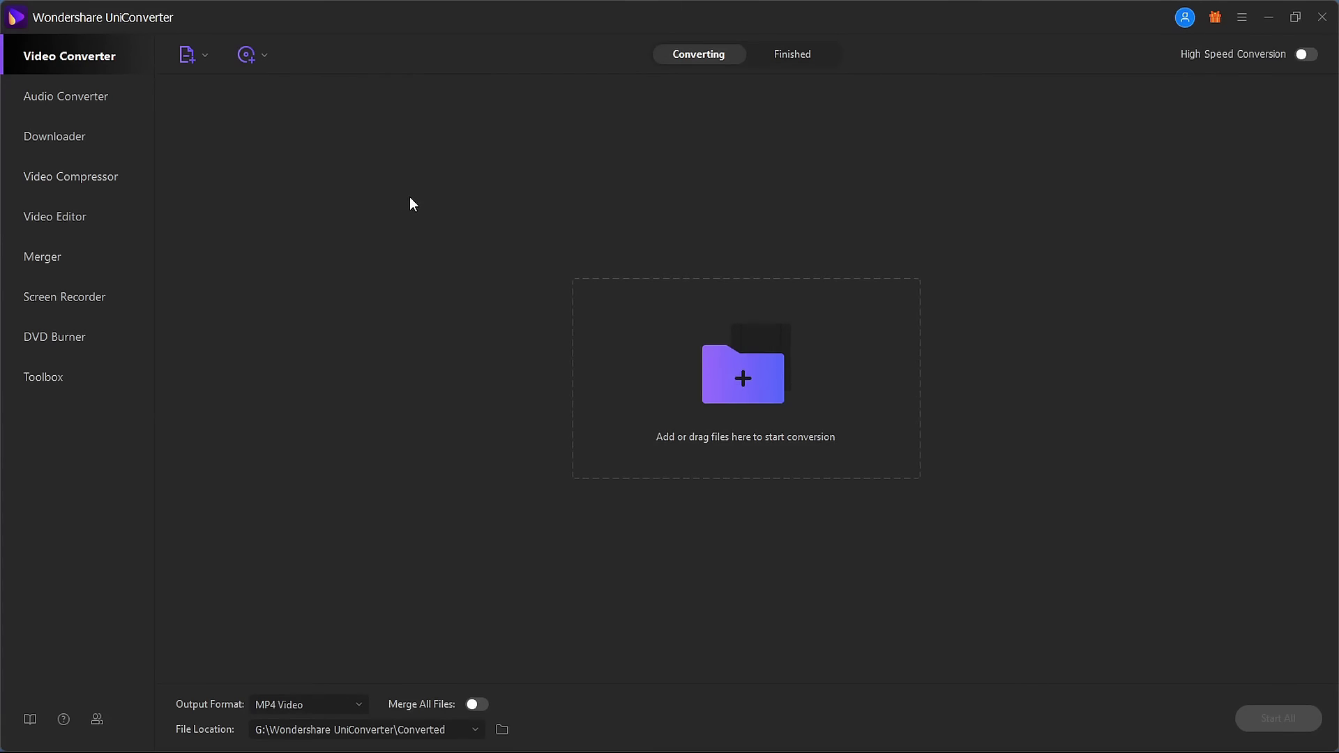
- Switch to Wondershare UniConverter and import the autumn-forest-trees-mushrooms video into the Video Editor
left_click(50, 216)
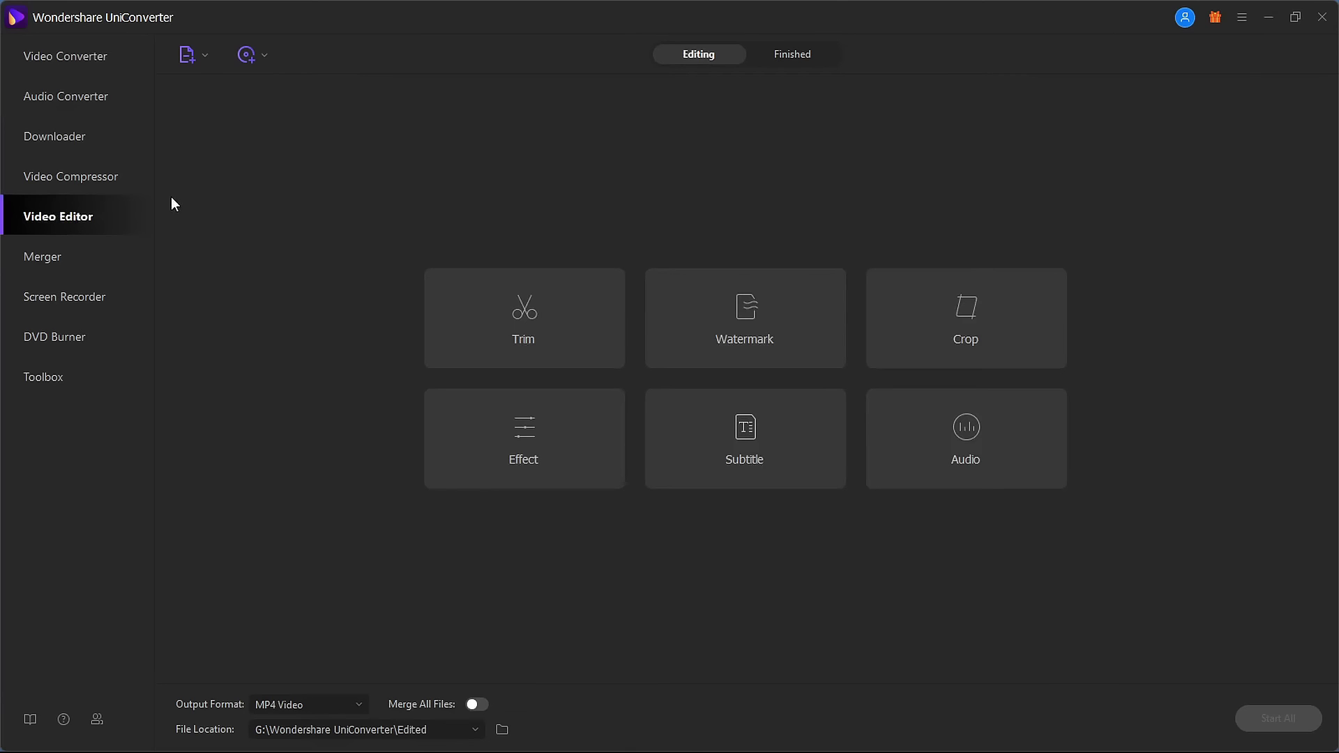
left_click(204, 54)
left_click(209, 74)
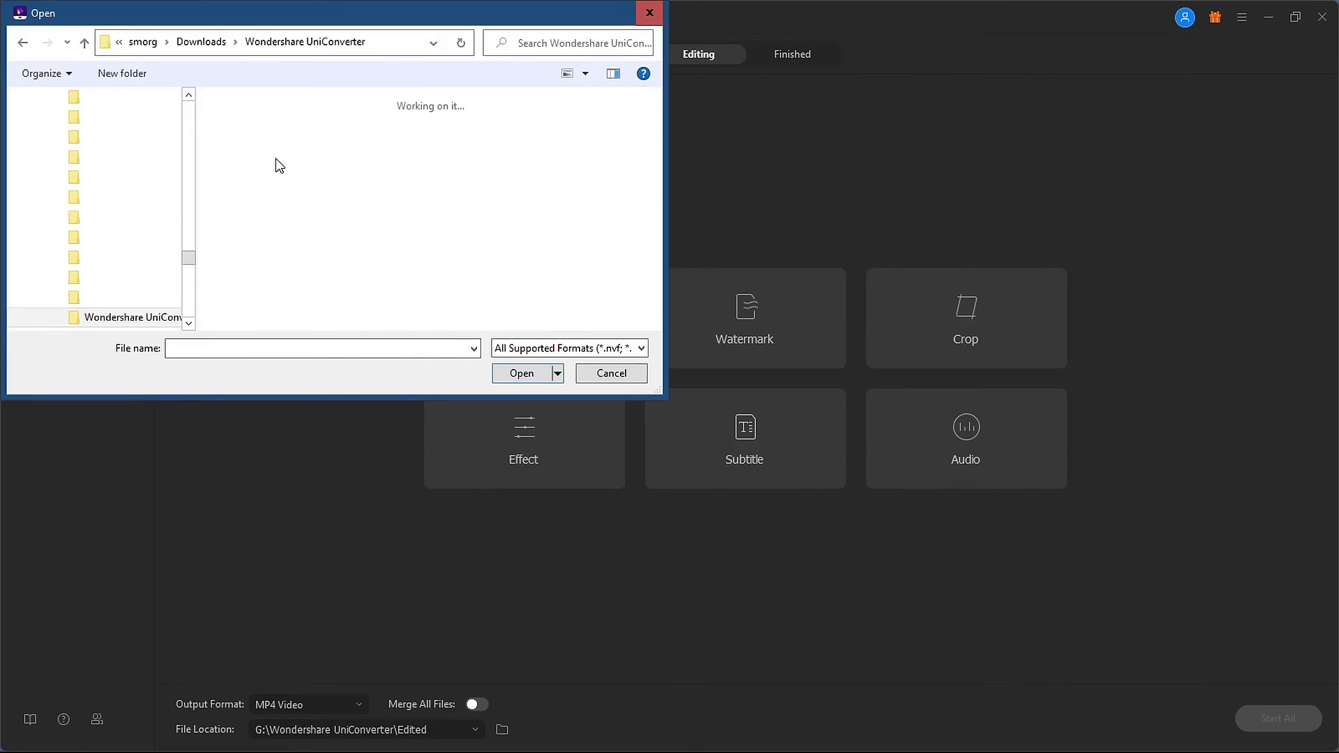
double_click(255, 144)
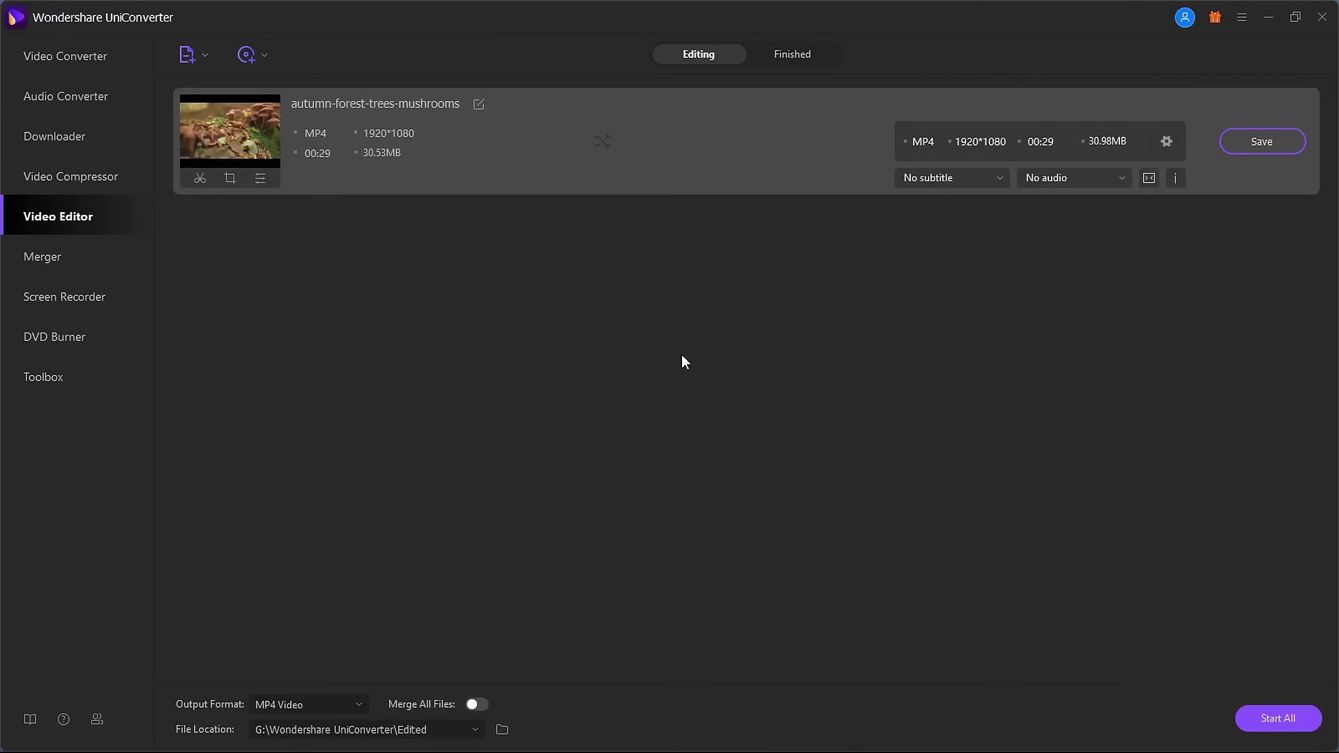
- Split the mushroom video into two segments of about 6 and 23 seconds, keeping them as separate files
left_click(200, 179)
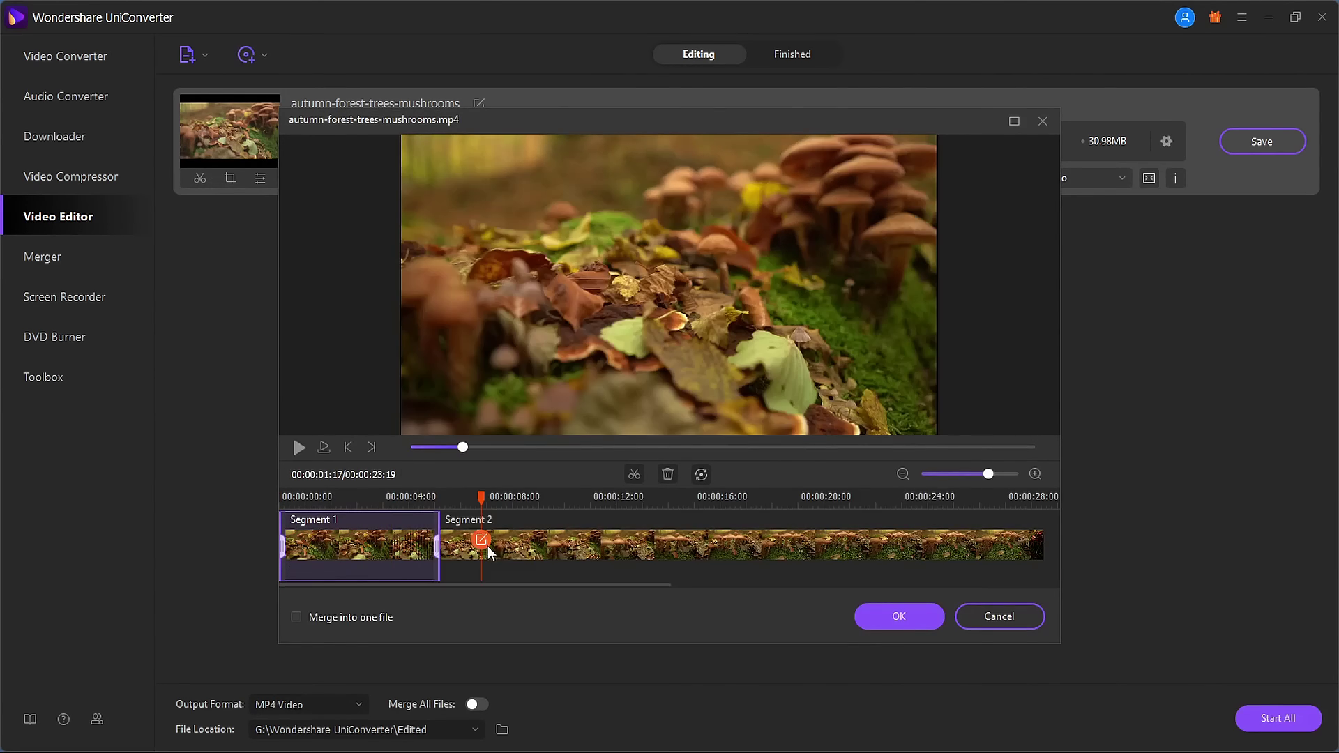
left_click(892, 615)
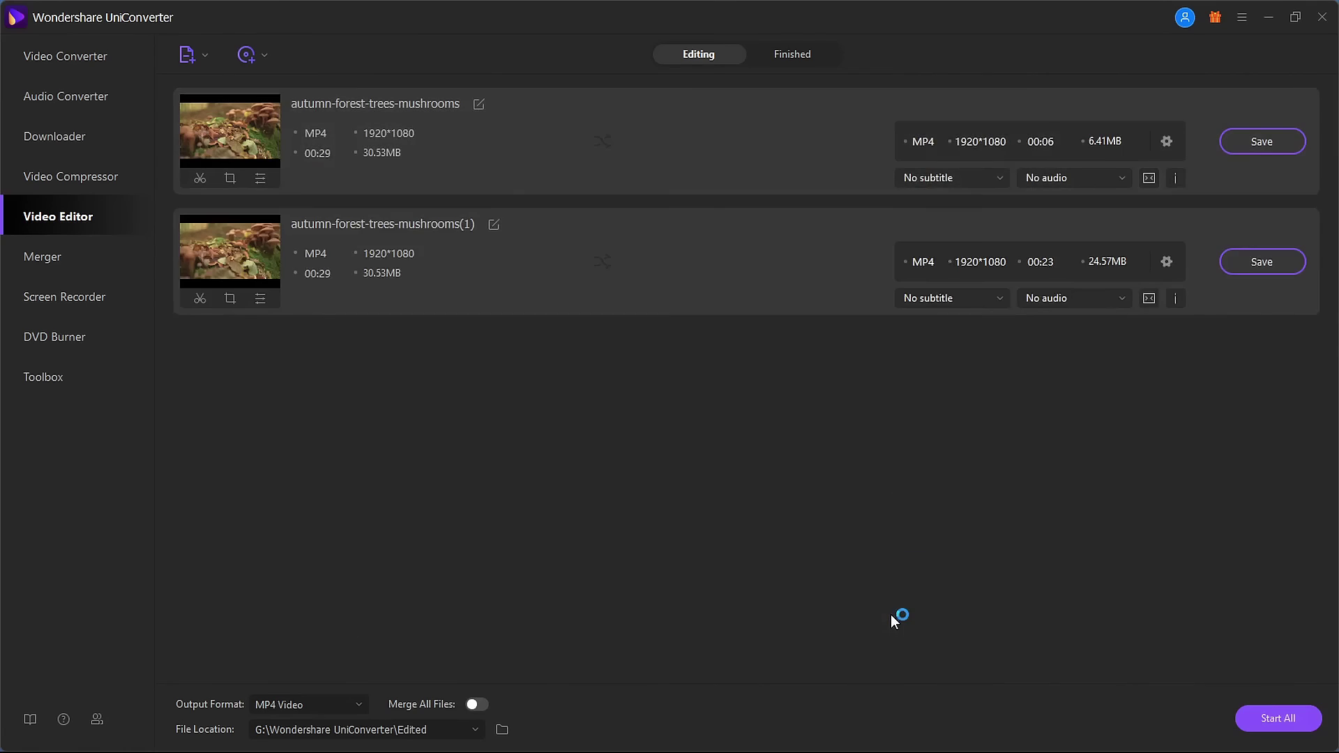
- Crop the second segment to an area of about 1555 × 860, trimming its right and upper edges
left_click(230, 301)
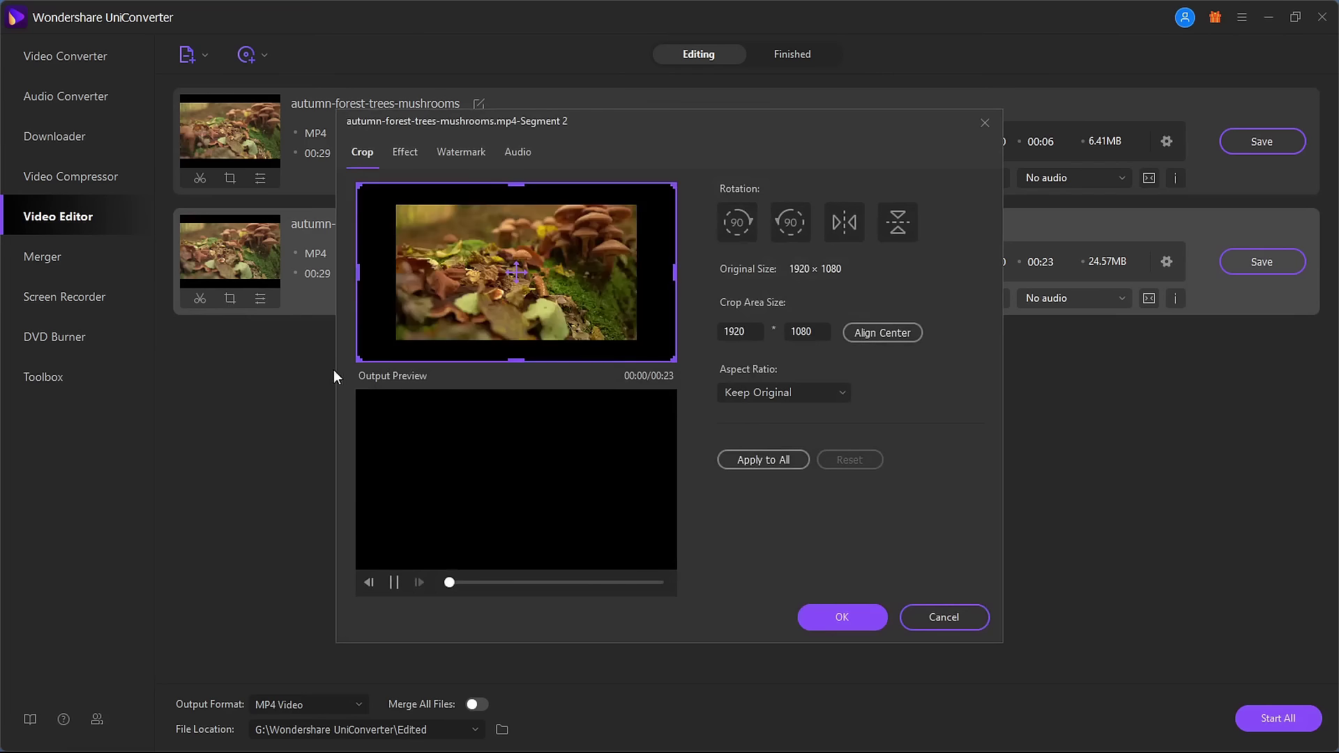
left_click_drag(674, 270, 613, 269)
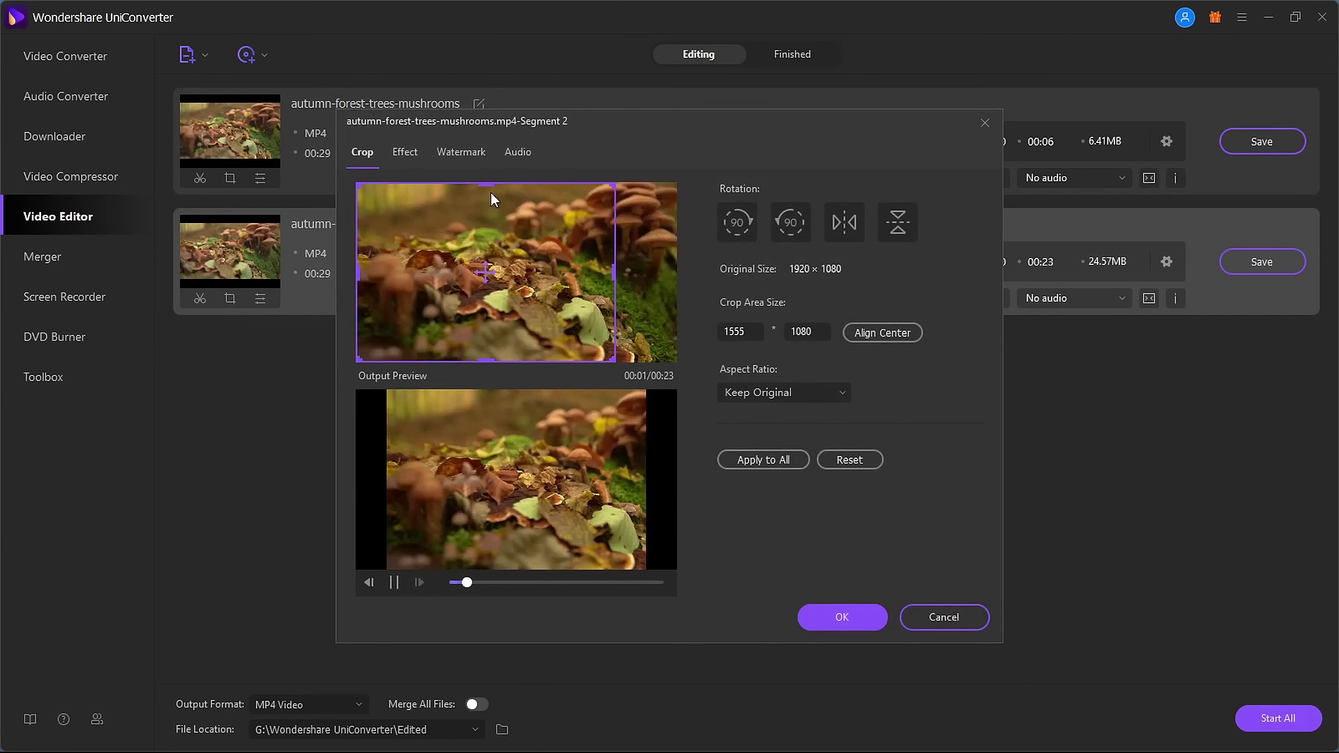
left_click_drag(491, 192, 491, 230)
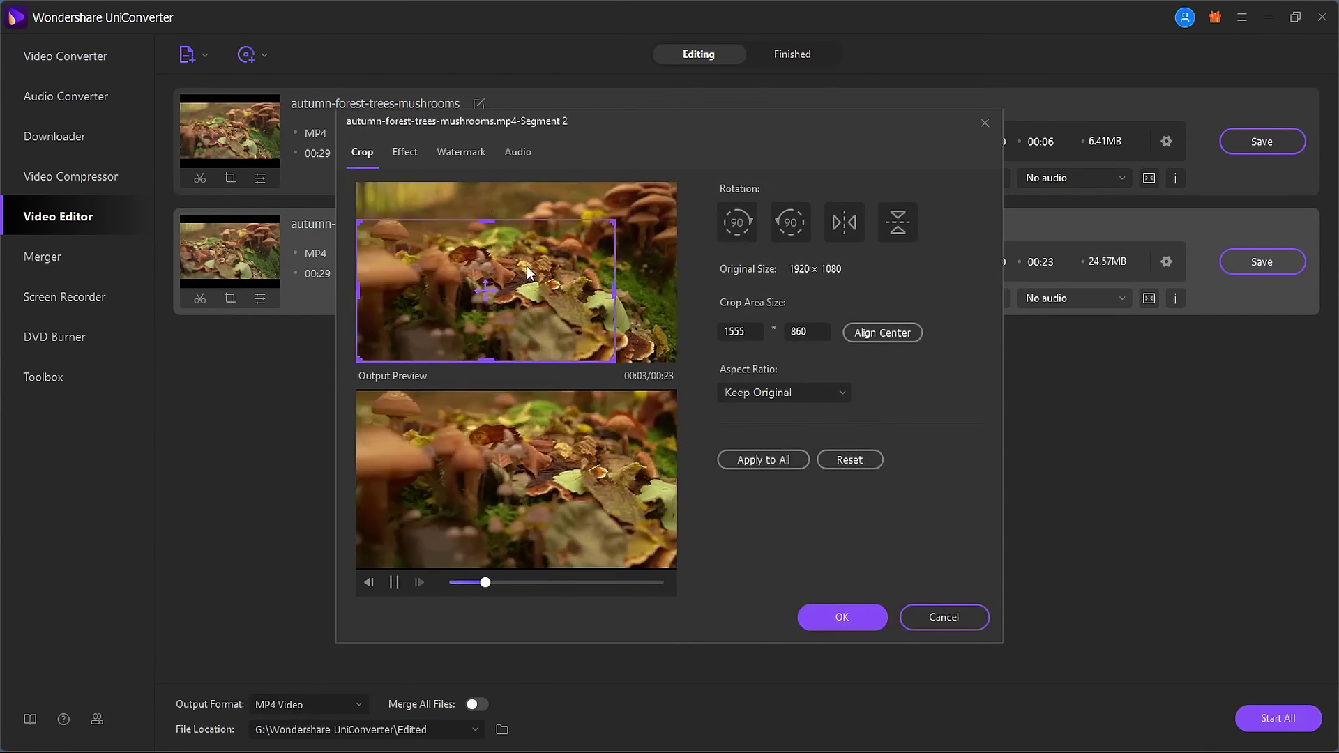
left_click(855, 614)
- Review the effect, watermark and audio settings of the second segment and close them without edits
left_click(260, 298)
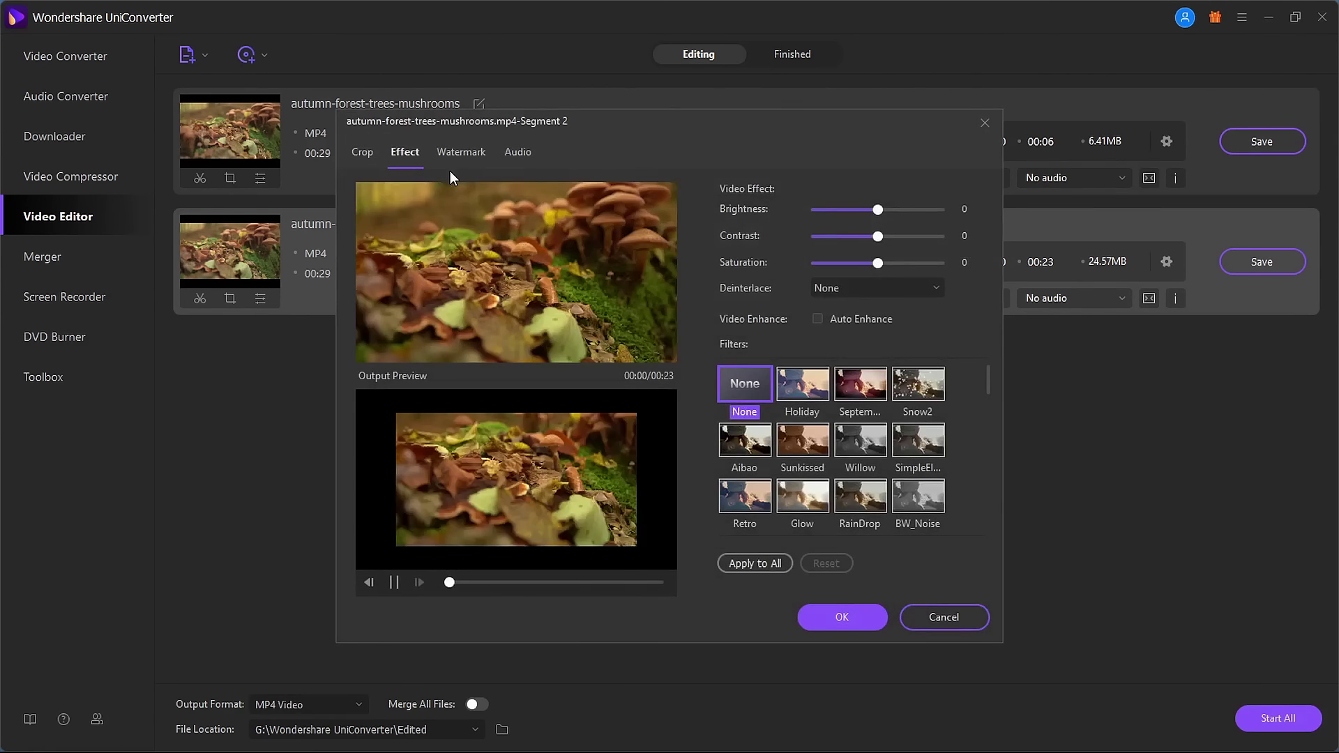
left_click(457, 155)
left_click(516, 154)
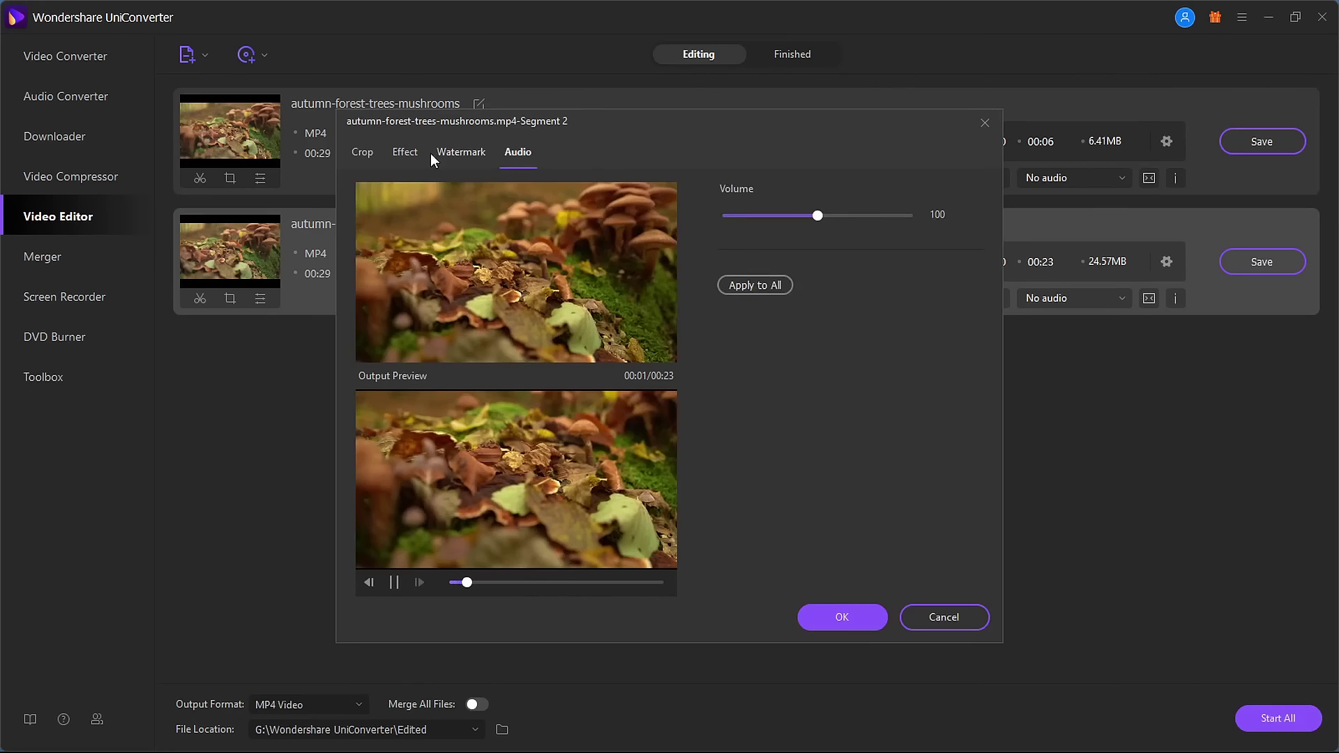
left_click(403, 151)
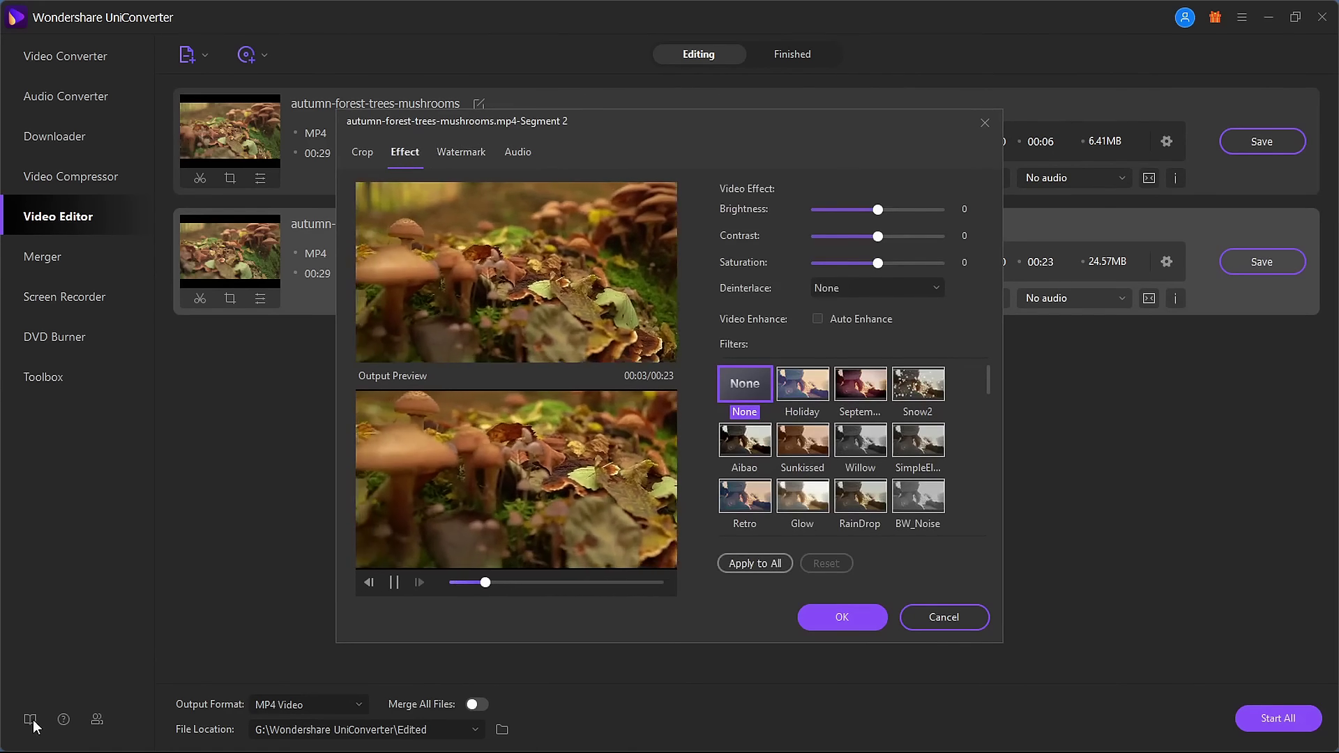
left_click(876, 623)
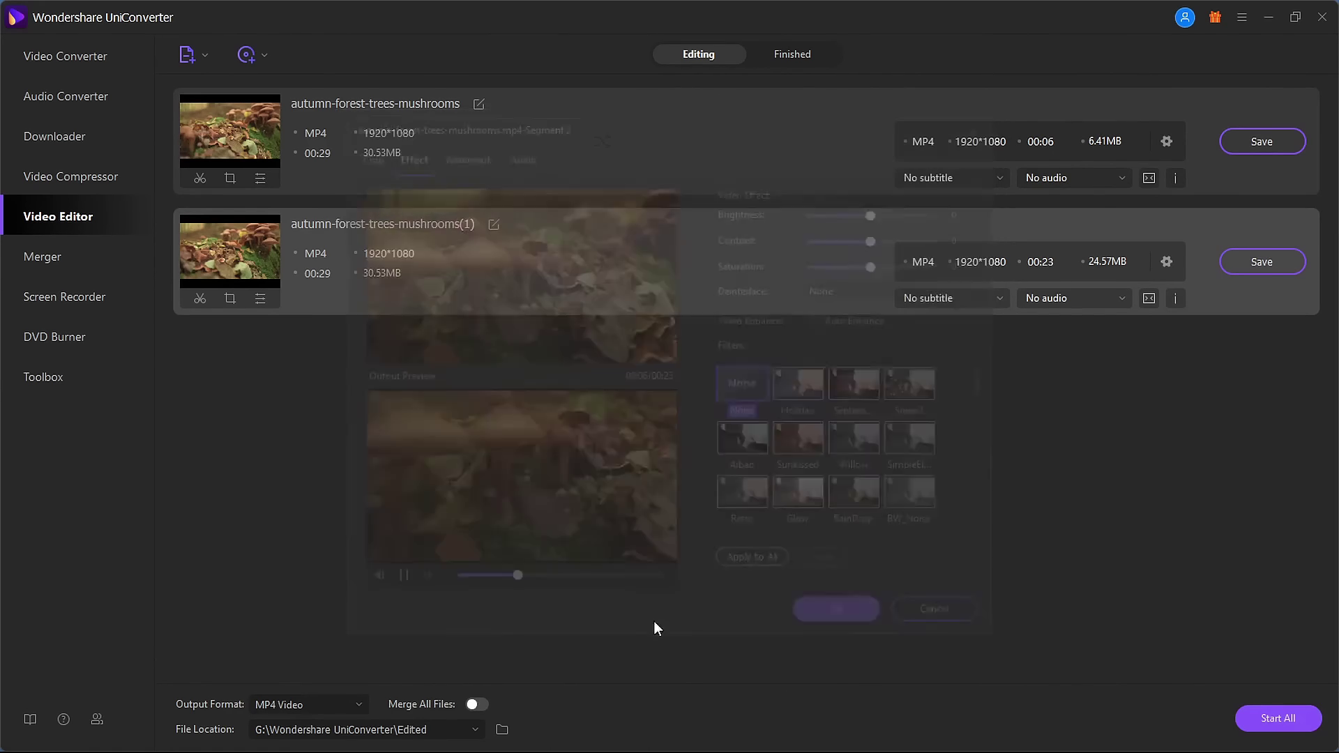
- Turn on merging of all files and start saving both segments as one MP4 video
left_click(353, 708)
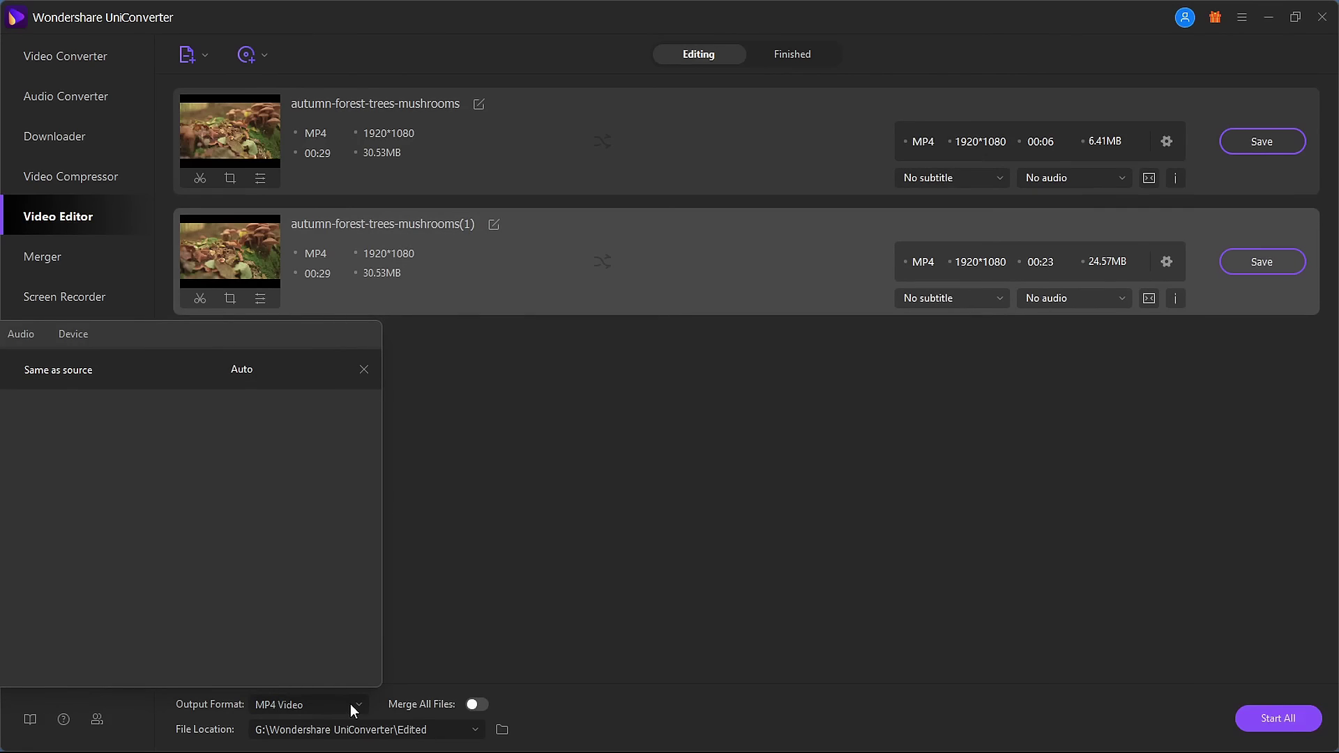
left_click(477, 705)
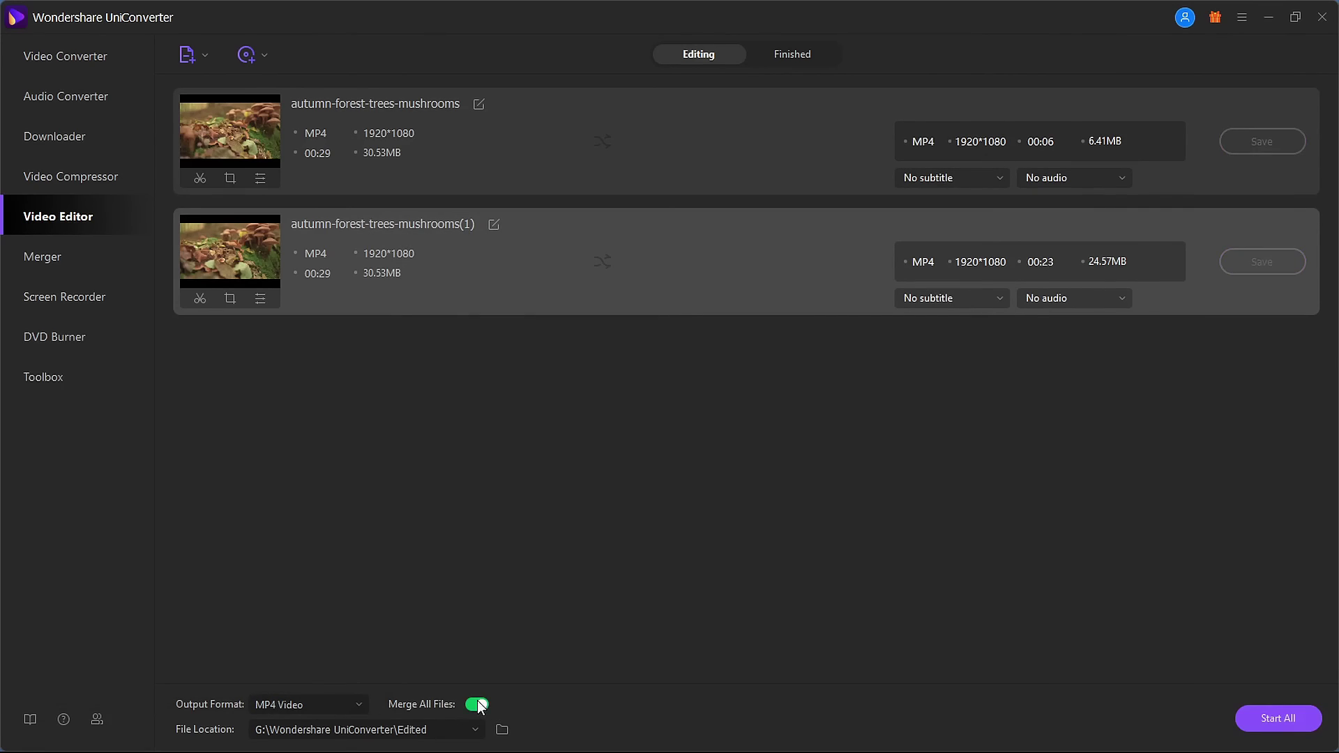
left_click(1271, 720)
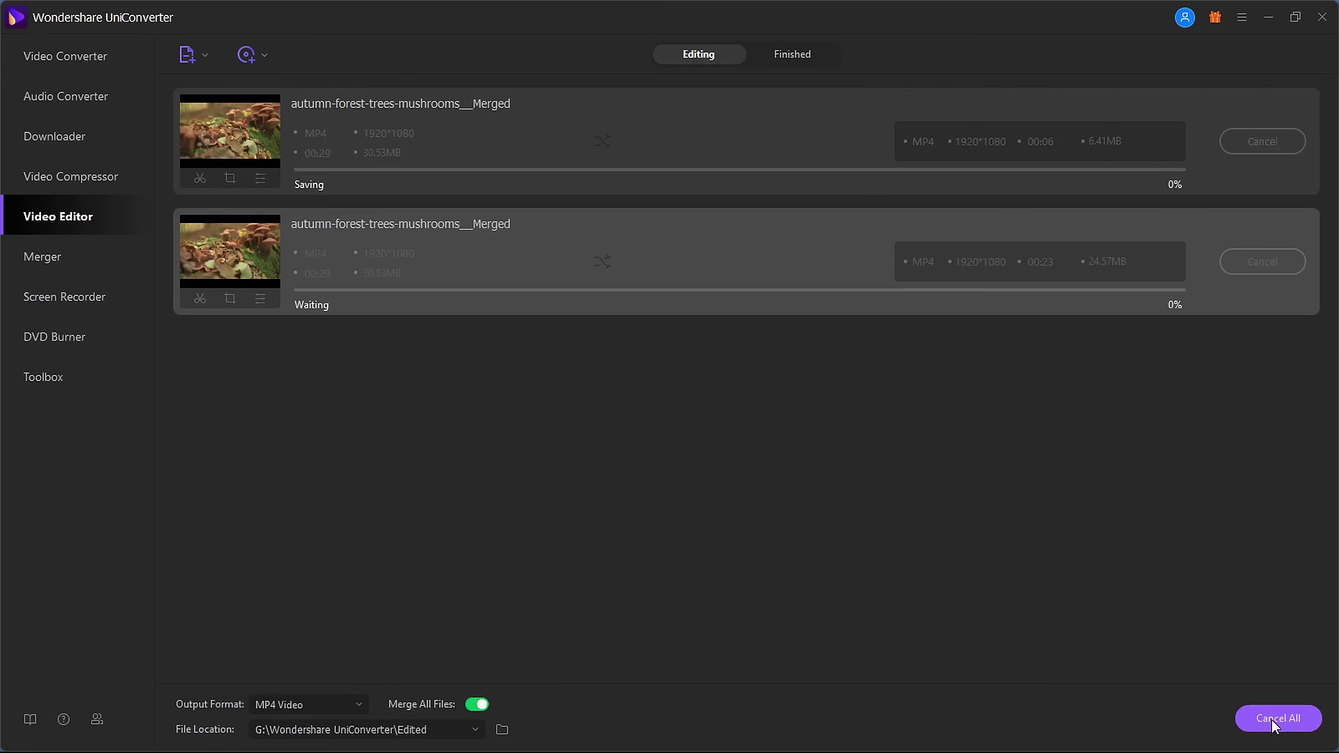